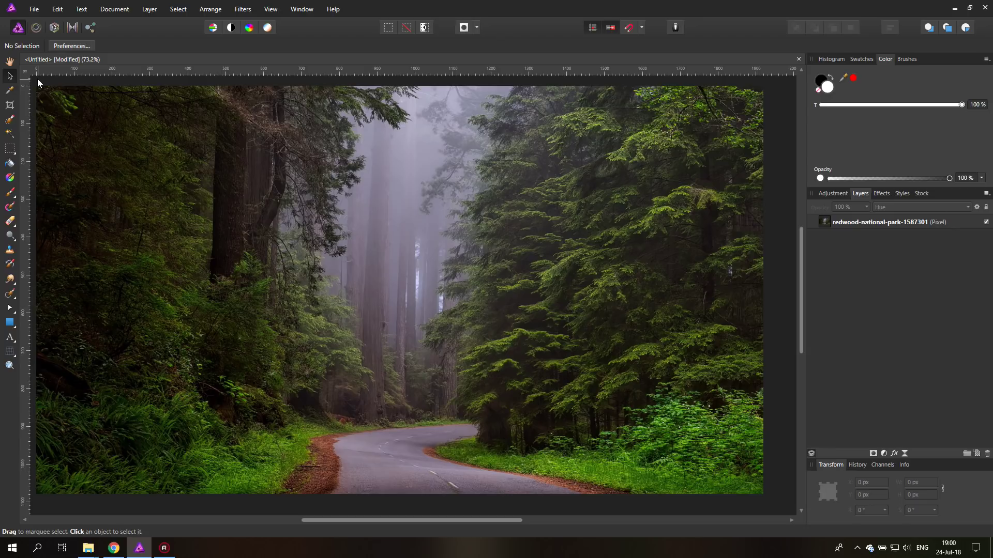
# Add a Recolor adjustment tinting the photo red, move its dialog aside and try the Hue slider.
pyautogui.click(884, 453)
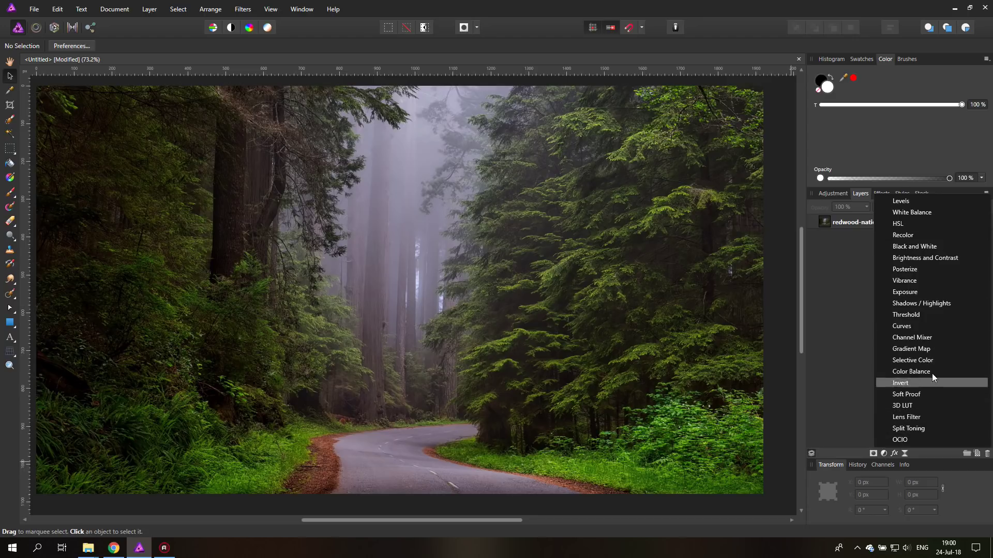
pyautogui.click(909, 236)
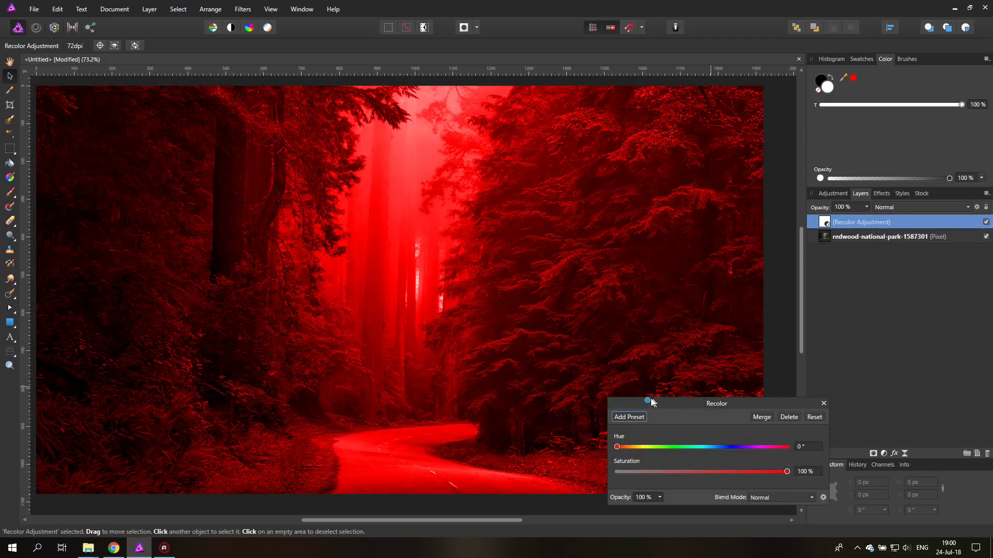
pyautogui.moveTo(650, 402); pyautogui.dragTo(680, 374)
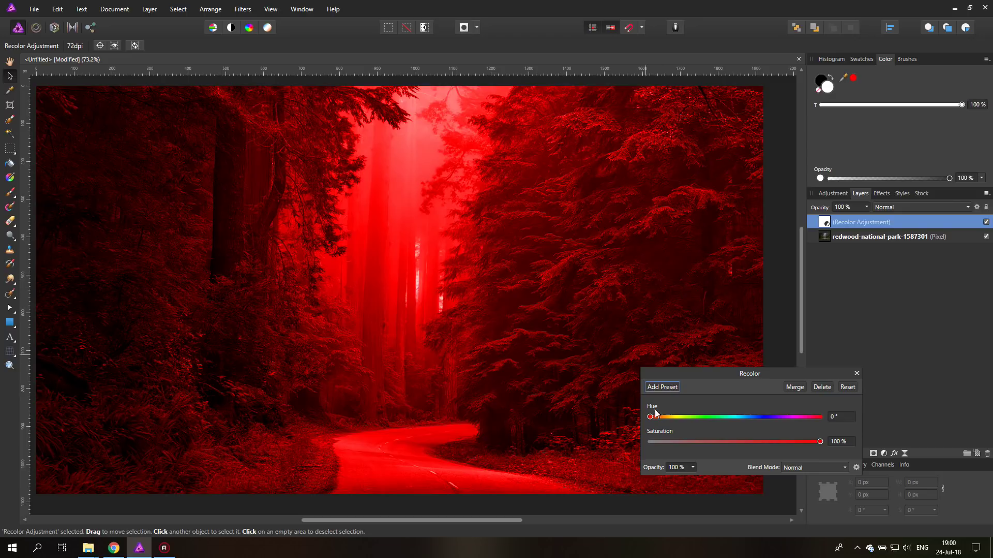
pyautogui.moveTo(652, 417)
pyautogui.mouseDown()
pyautogui.moveTo(736, 418)
pyautogui.moveTo(649, 420)
pyautogui.mouseUp()
# Delete the Recolor adjustment, add an empty pixel layer and pick the Paint Brush.
pyautogui.click(817, 388)
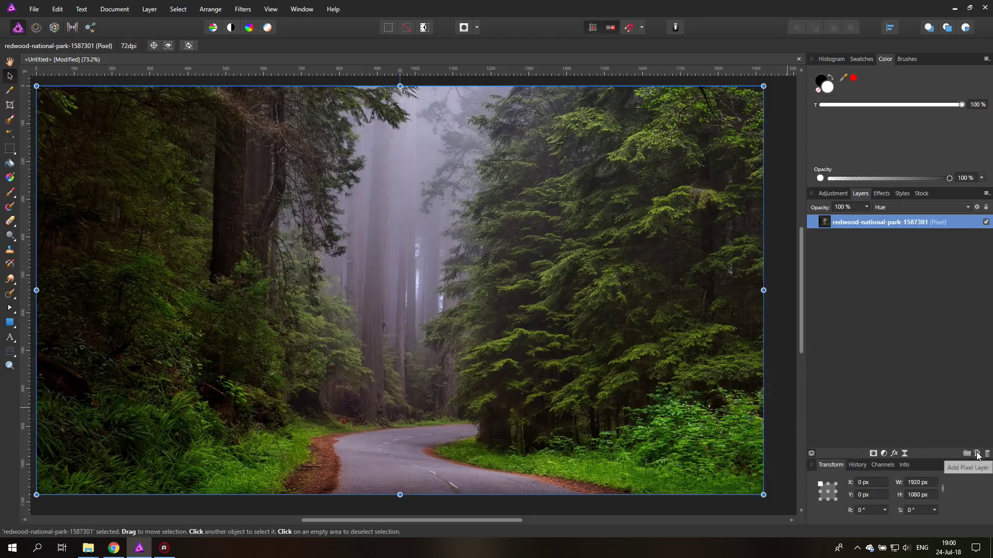
pyautogui.click(978, 454)
pyautogui.click(10, 192)
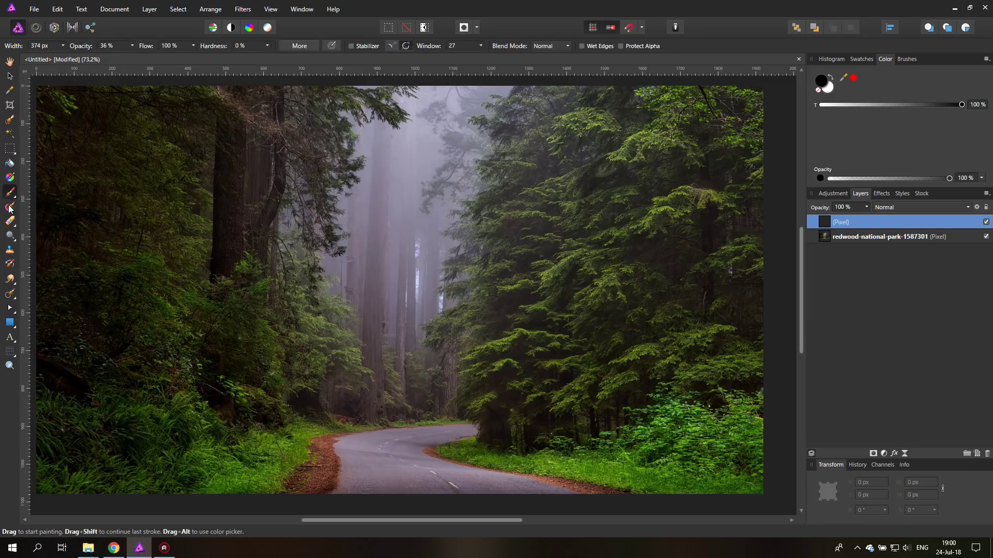
# Set the new layer's blend mode to Color and make red the painting colour.
pyautogui.click(884, 206)
pyautogui.scroll(-5, 913, 323)
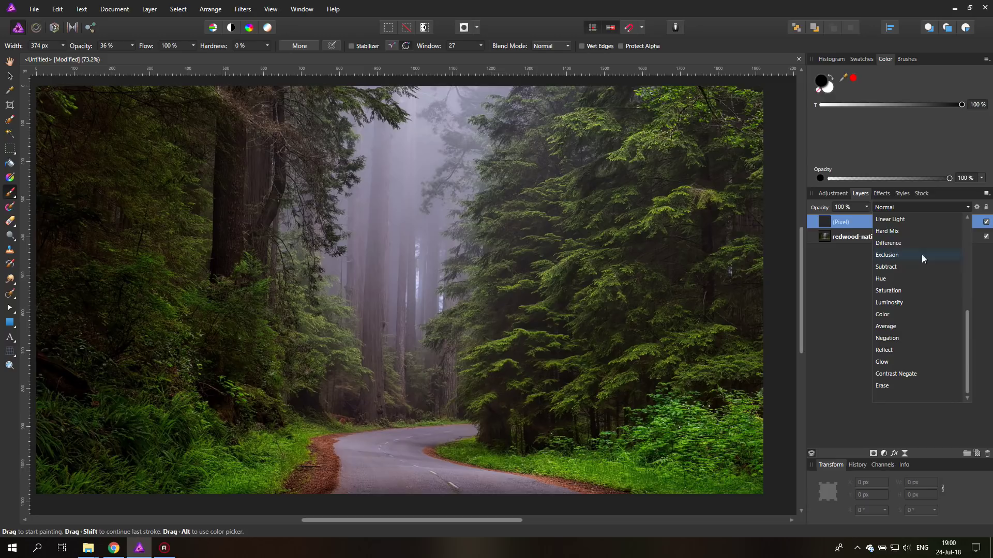
pyautogui.click(887, 316)
pyautogui.click(853, 81)
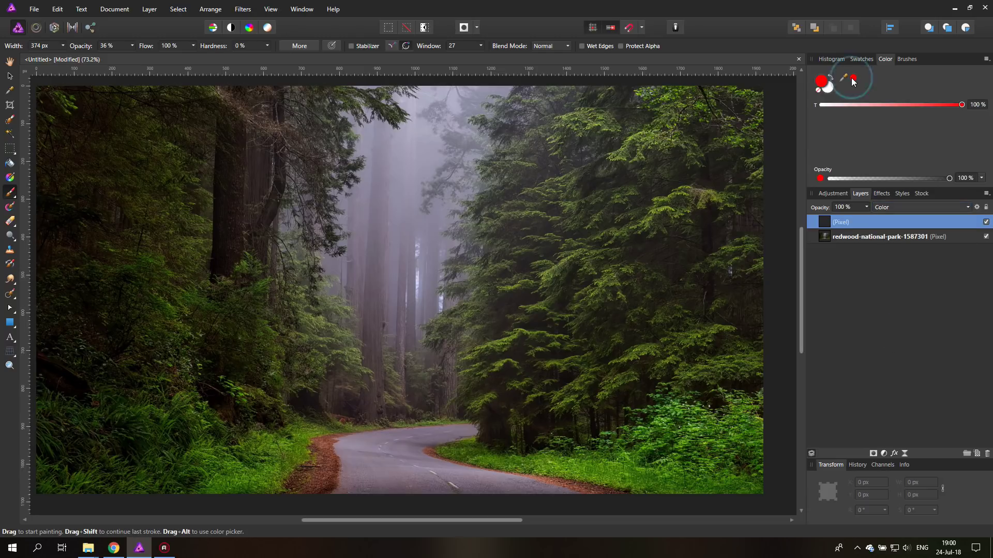
# Paint a red tint over the upper-right canopy and a blue tint across the middle canopy.
pyautogui.moveTo(641, 162)
pyautogui.mouseDown()
pyautogui.moveTo(614, 173)
pyautogui.moveTo(573, 164)
pyautogui.moveTo(745, 97)
pyautogui.moveTo(671, 145)
pyautogui.moveTo(768, 111)
pyautogui.mouseUp()
pyautogui.click(821, 81)
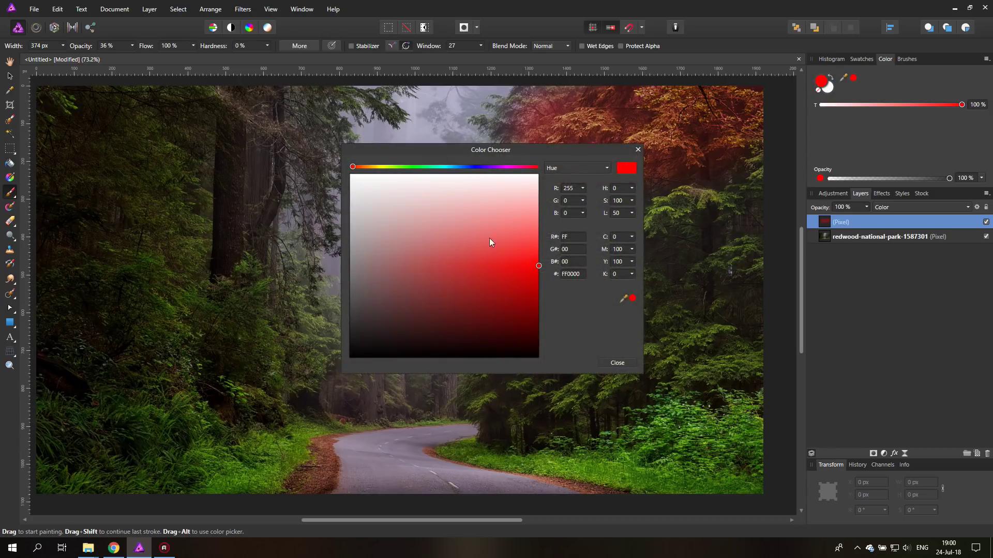
pyautogui.click(467, 166)
pyautogui.click(653, 146)
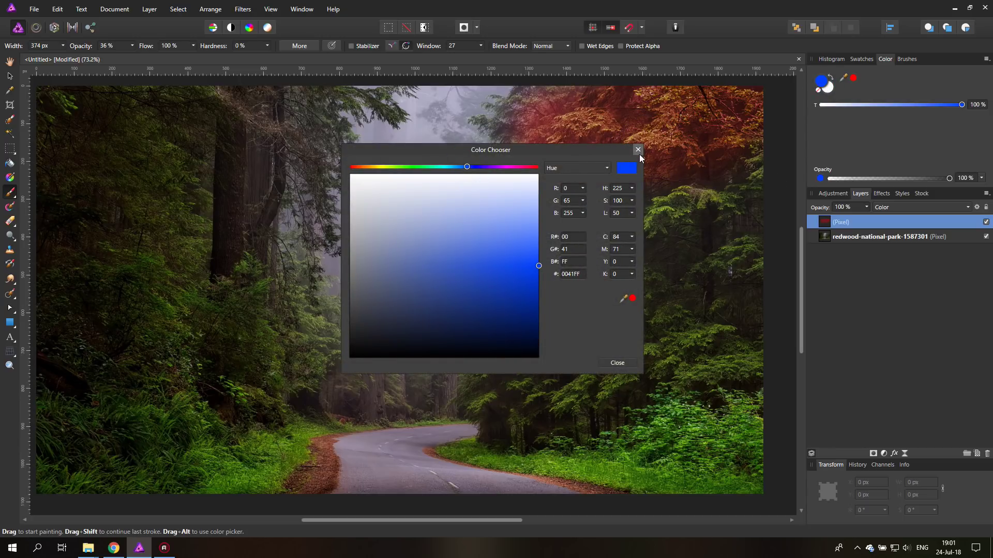
pyautogui.moveTo(583, 155); pyautogui.dragTo(349, 197)
pyautogui.moveTo(584, 248)
pyautogui.mouseDown()
pyautogui.moveTo(704, 204)
pyautogui.moveTo(519, 204)
pyautogui.moveTo(669, 235)
pyautogui.moveTo(685, 253)
pyautogui.mouseUp()
# Paint a faint magenta tint over the lower-right trees at 11% brush opacity.
pyautogui.click(274, 206)
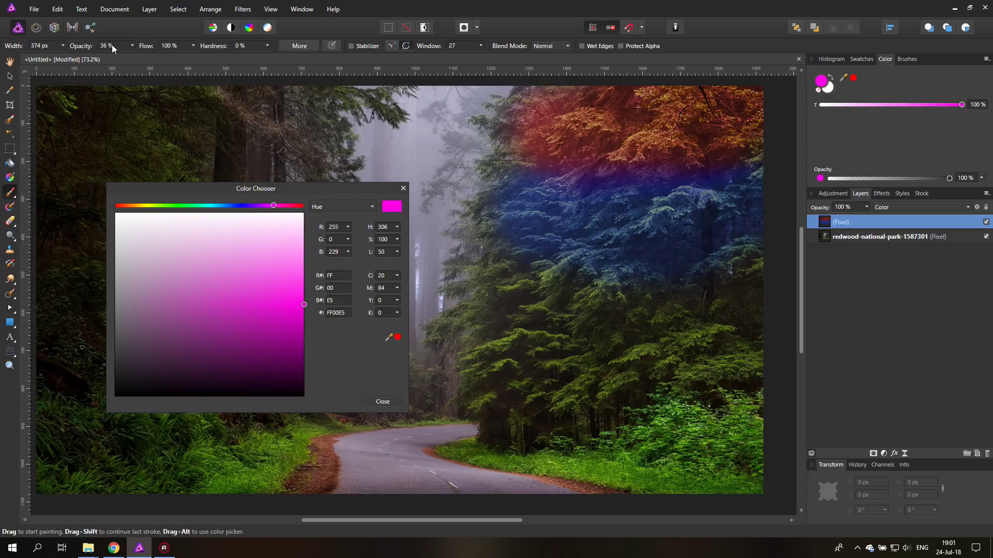
pyautogui.click(132, 46)
pyautogui.moveTo(135, 61); pyautogui.dragTo(113, 57)
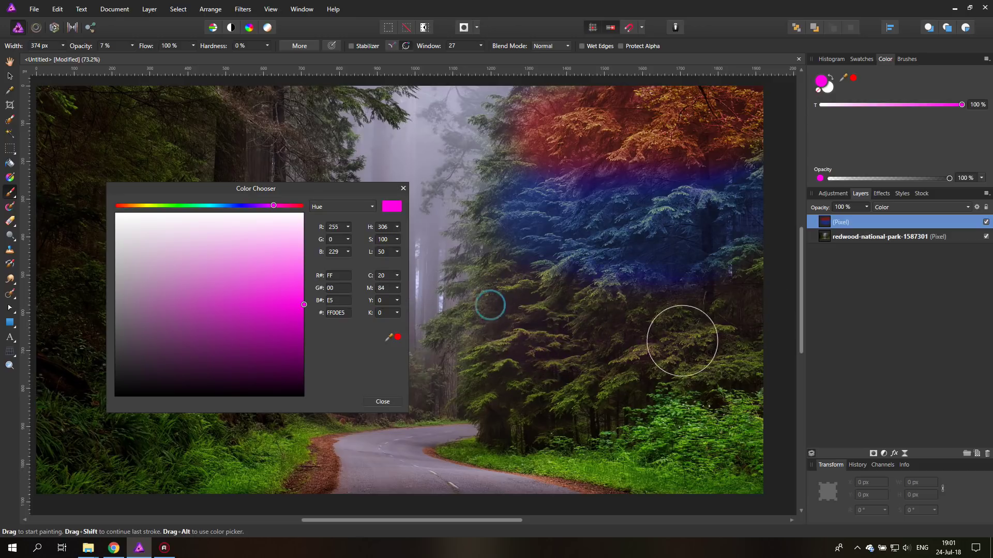
pyautogui.moveTo(794, 337)
pyautogui.mouseDown()
pyautogui.moveTo(645, 351)
pyautogui.moveTo(530, 347)
pyautogui.moveTo(839, 341)
pyautogui.moveTo(536, 333)
pyautogui.moveTo(809, 324)
pyautogui.moveTo(555, 326)
pyautogui.moveTo(786, 344)
pyautogui.moveTo(714, 368)
pyautogui.moveTo(572, 364)
pyautogui.moveTo(660, 355)
pyautogui.moveTo(781, 359)
pyautogui.moveTo(541, 363)
pyautogui.moveTo(771, 365)
pyautogui.moveTo(797, 378)
pyautogui.mouseUp()
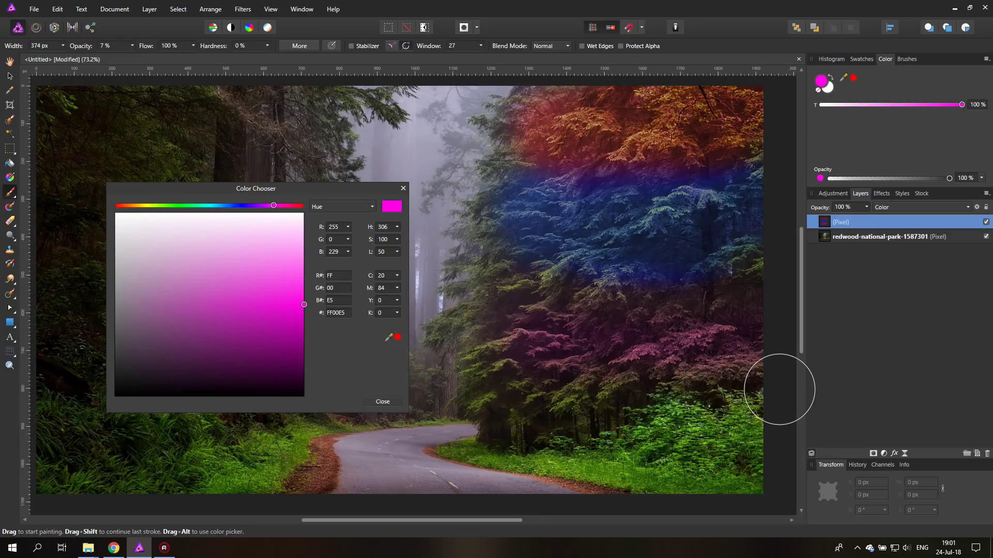
pyautogui.moveTo(306, 187); pyautogui.dragTo(326, 190)
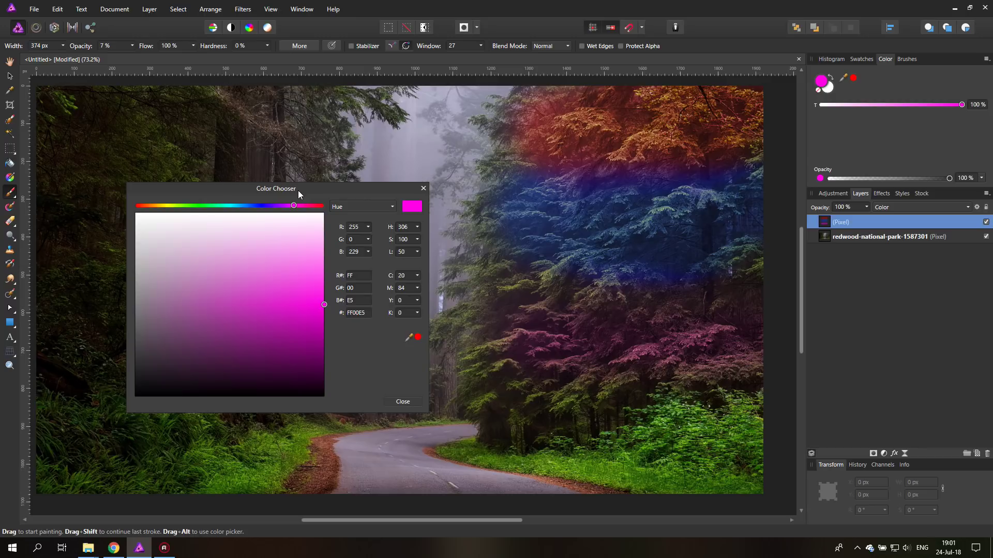
# Clear all painted tints from the Color layer and choose orange as the painting colour.
pyautogui.hotkey('ctrl', 'a')
pyautogui.press('Delete')
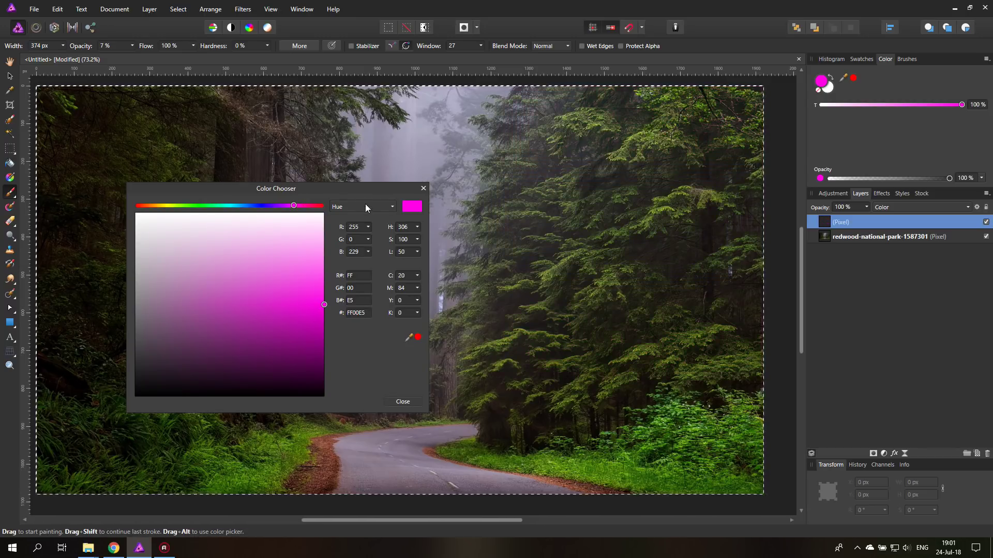
pyautogui.moveTo(287, 193); pyautogui.dragTo(859, 187)
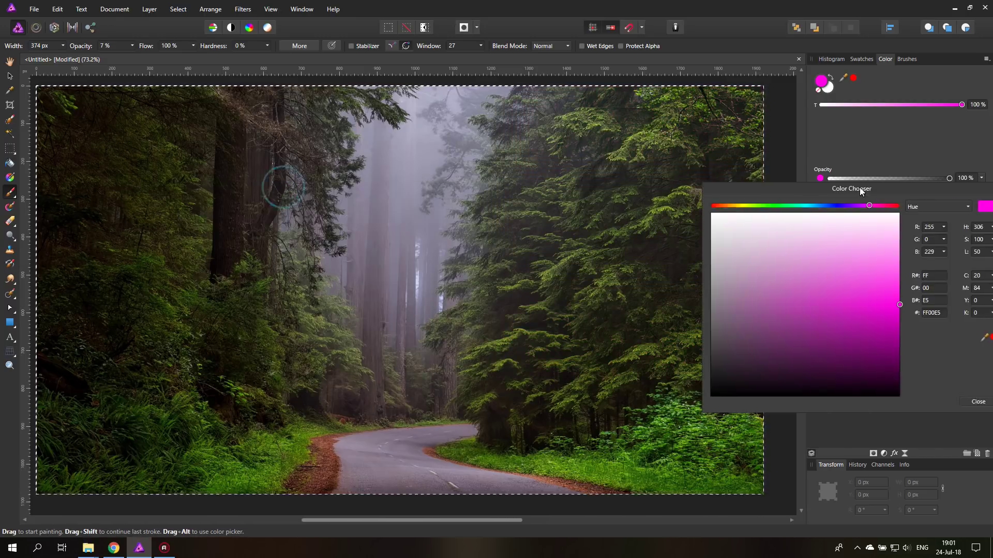
pyautogui.click(737, 201)
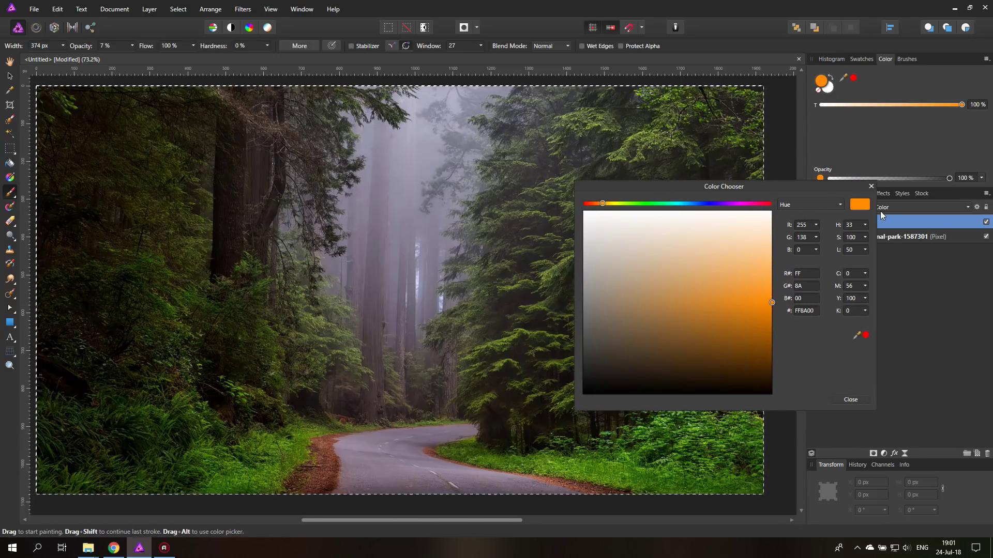
pyautogui.click(871, 186)
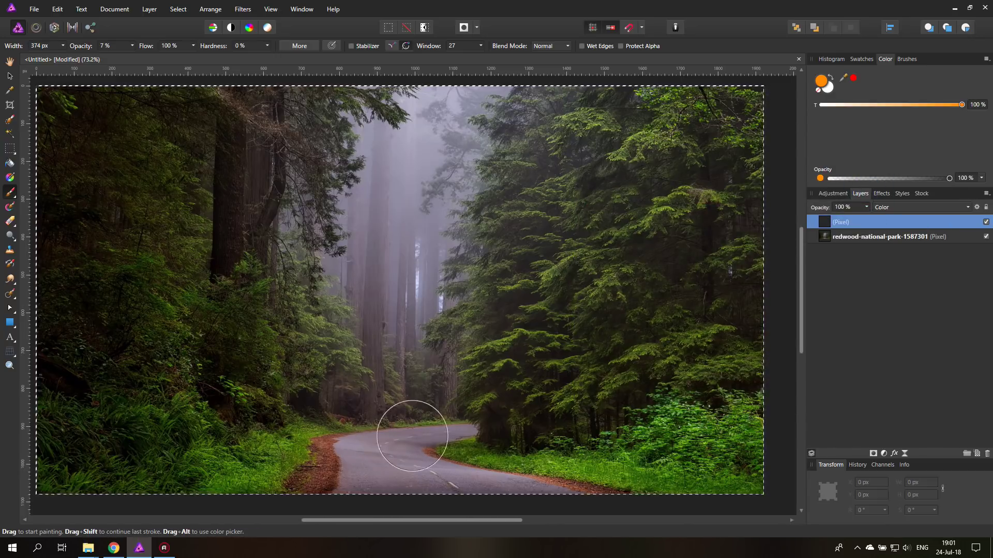
# Set the brush opacity to 14% and deselect the canvas.
pyautogui.click(133, 45)
pyautogui.moveTo(133, 57)
pyautogui.mouseDown()
pyautogui.moveTo(145, 59)
pyautogui.moveTo(130, 59)
pyautogui.mouseUp()
pyautogui.click(132, 46)
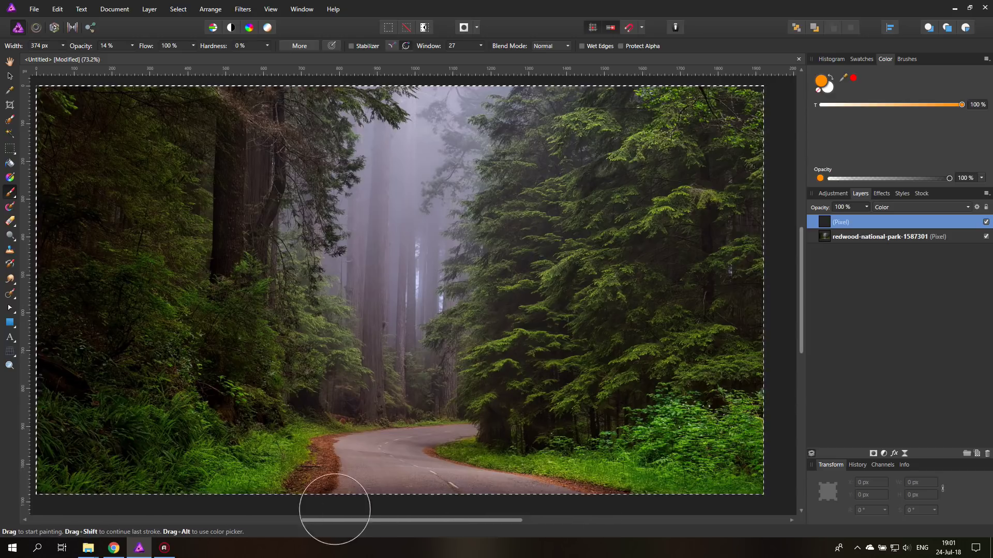
pyautogui.hotkey('ctrl', 'd')
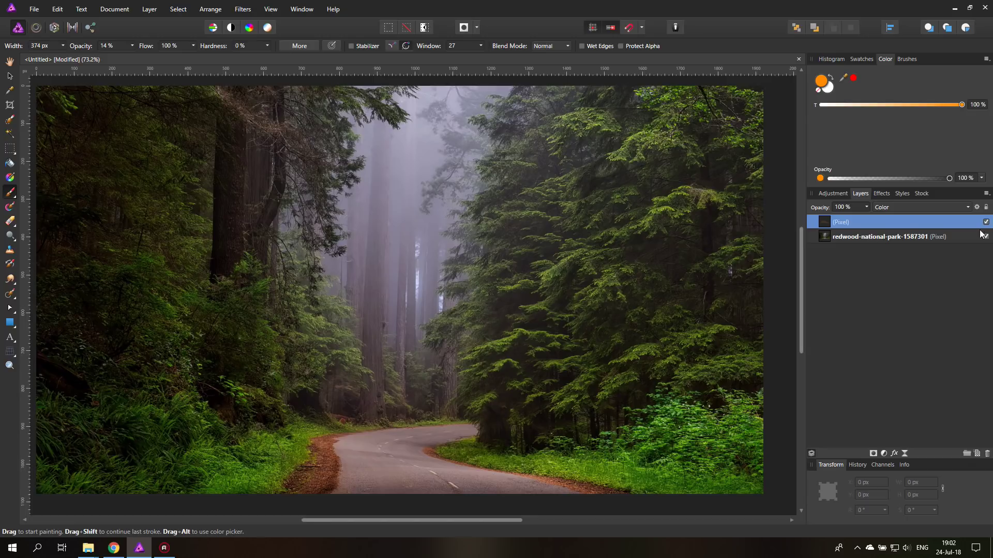
# Add another empty pixel layer at the top of the stack, blend mode Saturation.
pyautogui.click(976, 454)
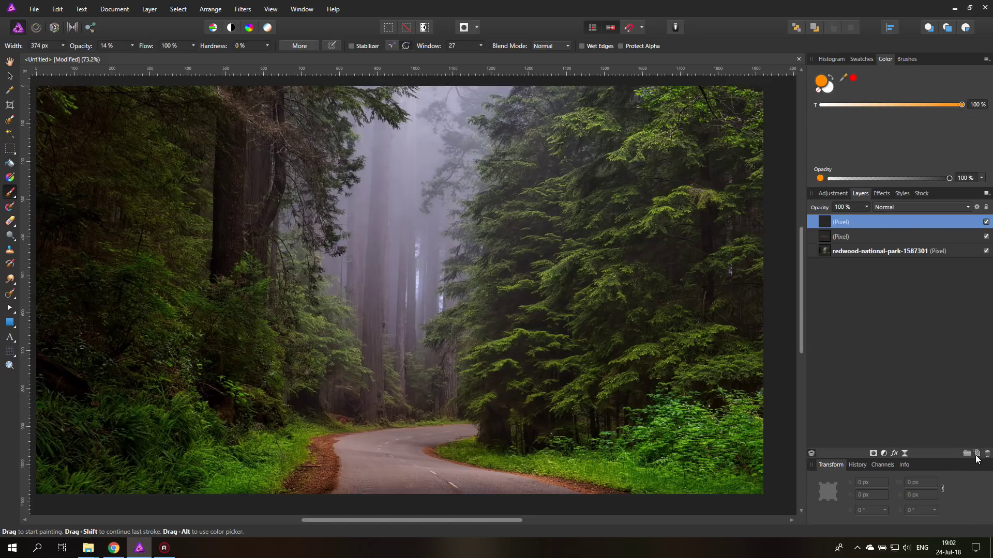
pyautogui.click(884, 205)
pyautogui.scroll(-5, 914, 341)
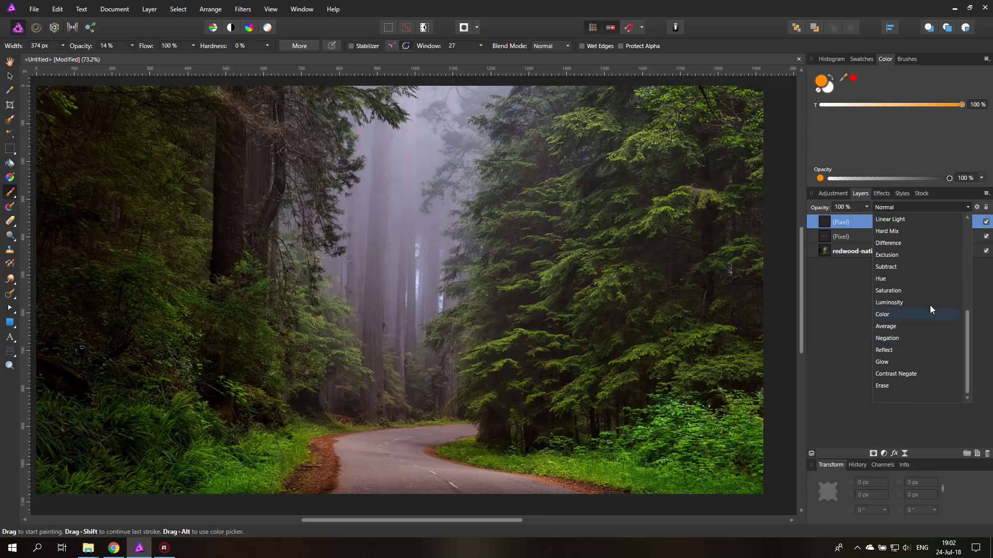
pyautogui.click(890, 291)
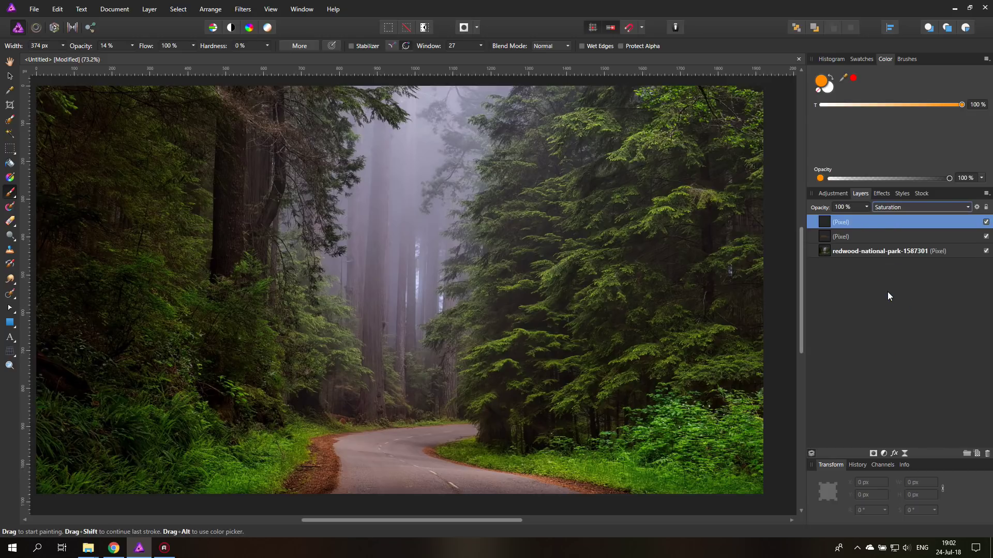
# Set the painting colour to white and desaturate the top-left foliage on the Saturation layer.
pyautogui.doubleClick(822, 83)
pyautogui.moveTo(418, 202); pyautogui.dragTo(405, 155)
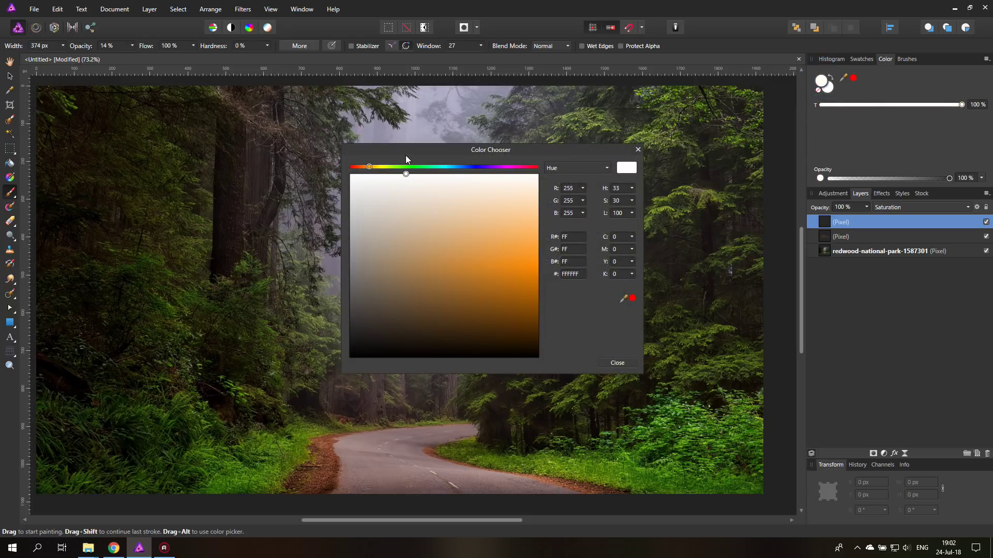
pyautogui.click(638, 150)
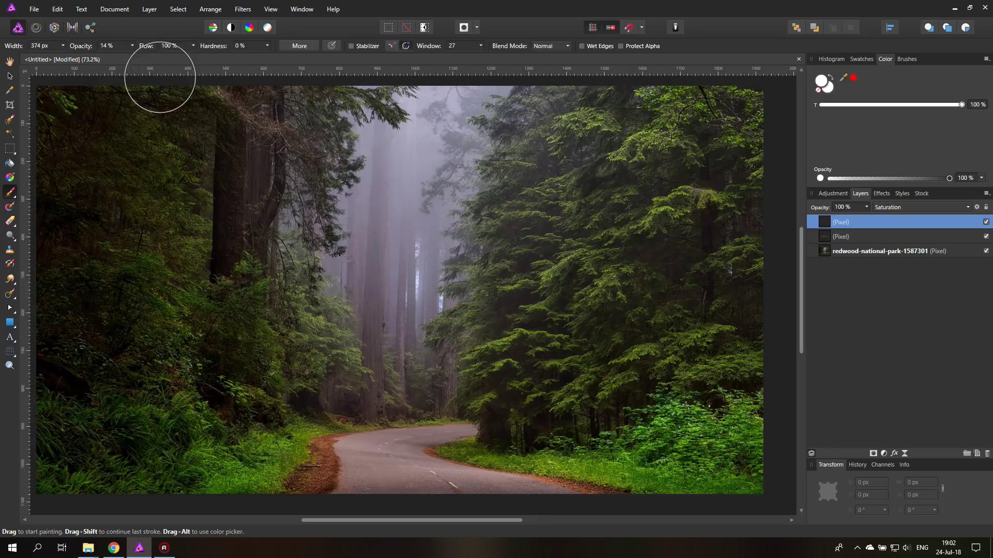
pyautogui.moveTo(160, 85); pyautogui.dragTo(169, 151)
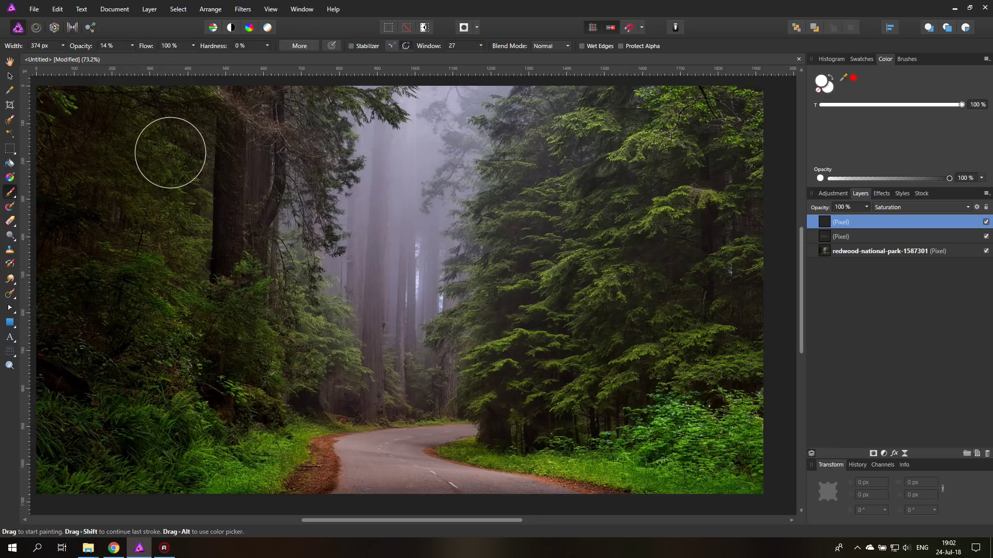
pyautogui.doubleClick(822, 83)
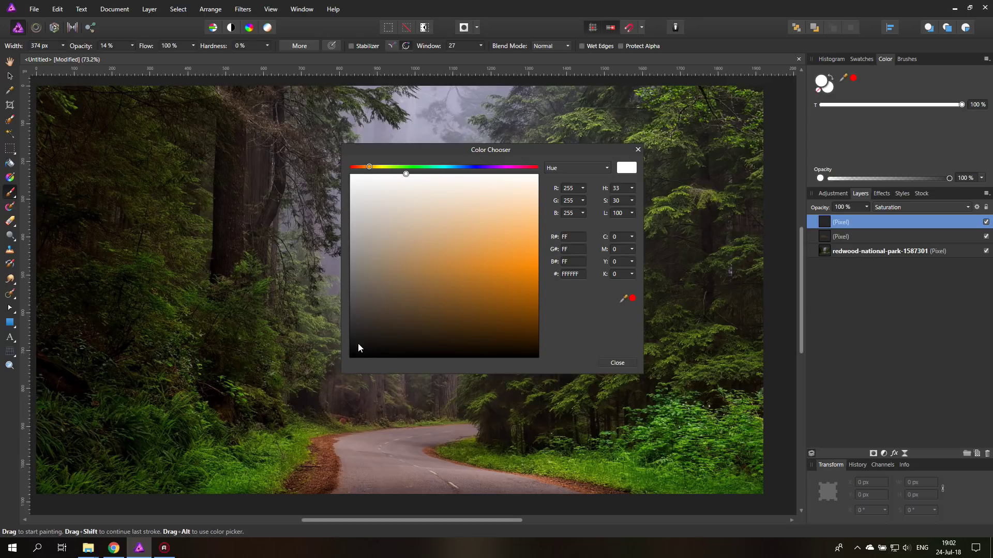
pyautogui.click(638, 150)
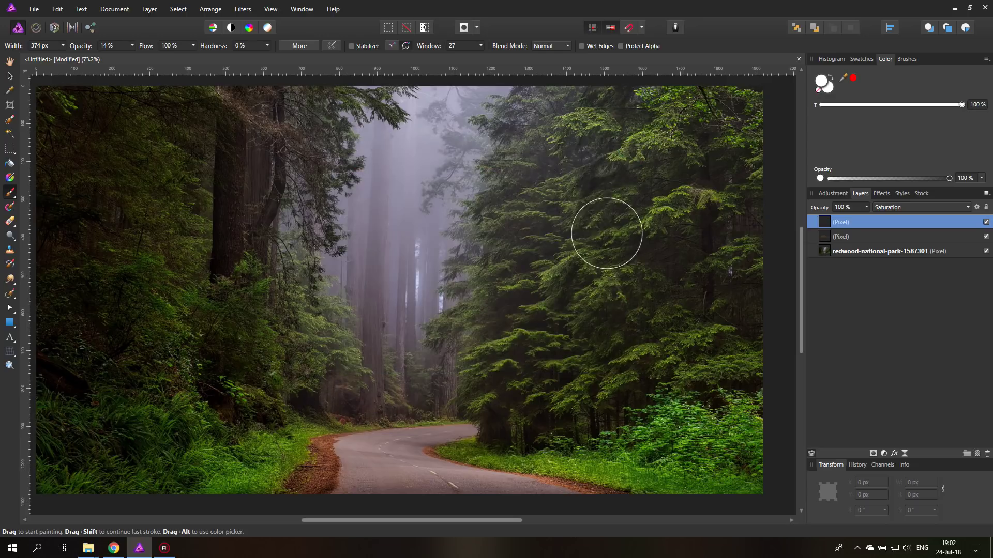
# Desaturate the right-hand and upper-right trees at 100% opacity, then the lower-right bushes at 20%.
pyautogui.click(133, 45)
pyautogui.moveTo(140, 59); pyautogui.dragTo(213, 55)
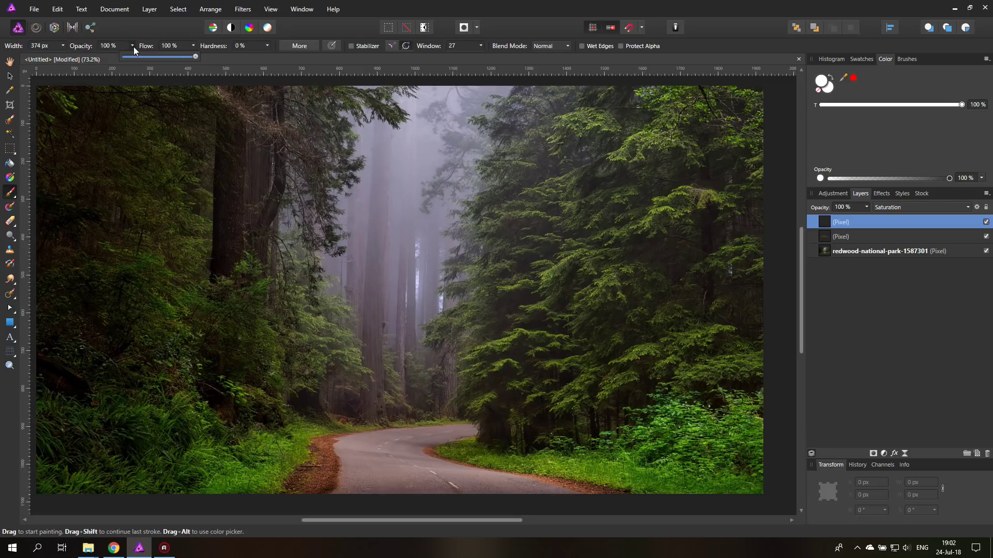
pyautogui.moveTo(603, 159); pyautogui.dragTo(574, 155)
pyautogui.moveTo(738, 167)
pyautogui.mouseDown()
pyautogui.moveTo(608, 136)
pyautogui.moveTo(579, 93)
pyautogui.moveTo(740, 95)
pyautogui.mouseUp()
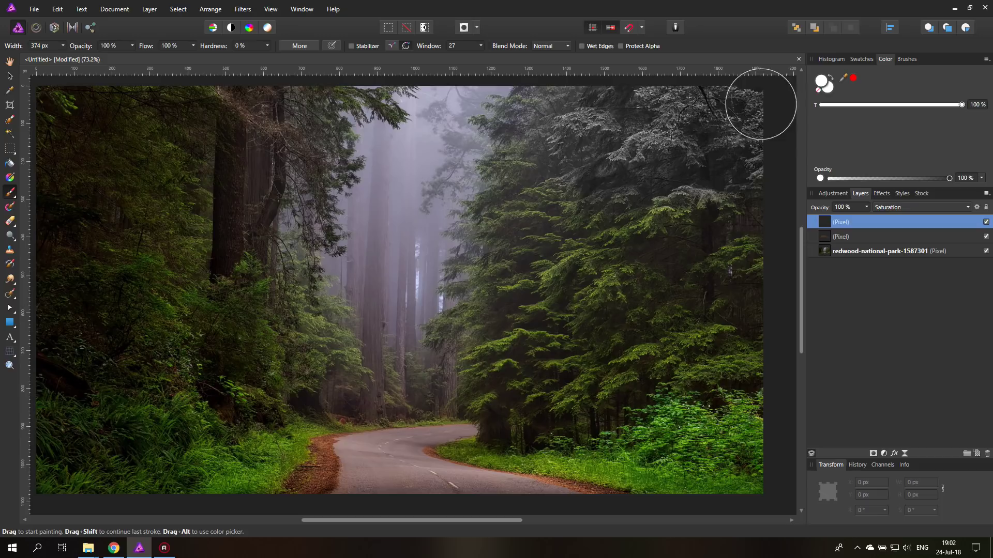
pyautogui.click(132, 46)
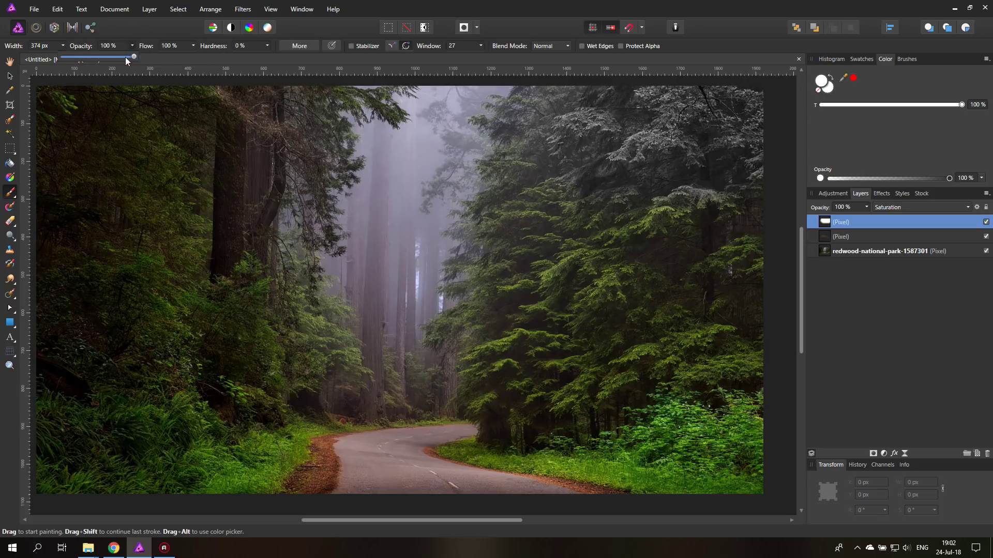
pyautogui.moveTo(136, 57); pyautogui.dragTo(81, 58)
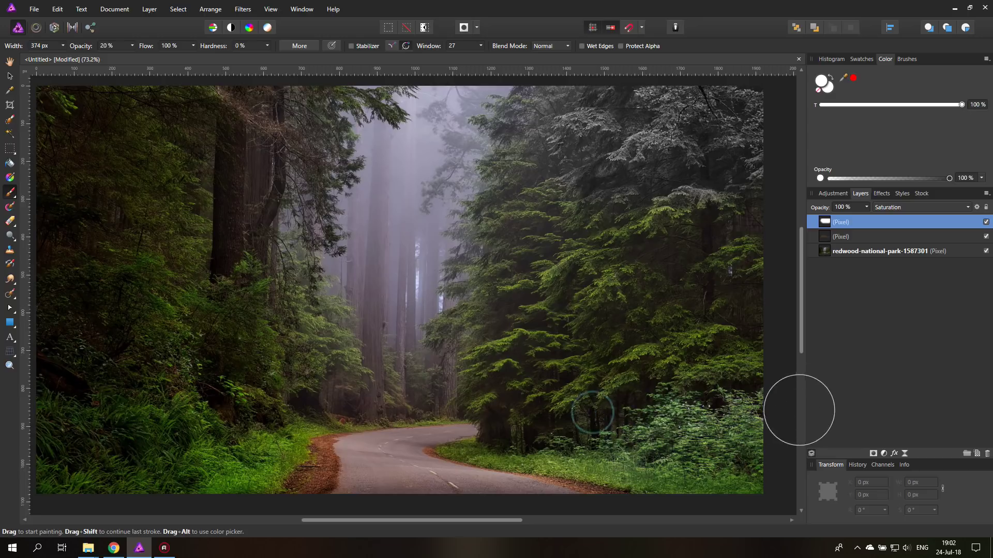
pyautogui.moveTo(798, 410)
pyautogui.mouseDown()
pyautogui.moveTo(646, 452)
pyautogui.moveTo(768, 403)
pyautogui.moveTo(623, 442)
pyautogui.moveTo(754, 434)
pyautogui.moveTo(714, 468)
pyautogui.moveTo(630, 439)
pyautogui.moveTo(734, 440)
pyautogui.moveTo(684, 418)
pyautogui.moveTo(769, 430)
pyautogui.moveTo(635, 424)
pyautogui.moveTo(663, 430)
pyautogui.moveTo(751, 362)
pyautogui.moveTo(612, 440)
pyautogui.moveTo(703, 430)
pyautogui.moveTo(732, 348)
pyautogui.moveTo(616, 391)
pyautogui.moveTo(726, 401)
pyautogui.moveTo(660, 425)
pyautogui.moveTo(769, 430)
pyautogui.mouseUp()
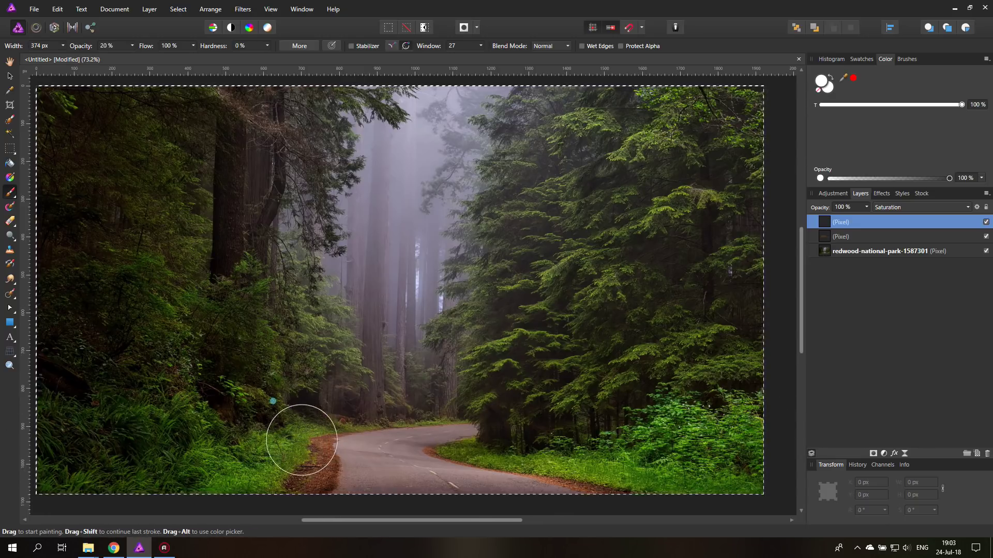
# Brush a 20% opacity stroke over the lower-left grass to mute its colours.
pyautogui.moveTo(100, 466)
pyautogui.mouseDown()
pyautogui.moveTo(231, 444)
pyautogui.moveTo(81, 425)
pyautogui.moveTo(232, 427)
pyautogui.moveTo(139, 410)
pyautogui.moveTo(116, 434)
pyautogui.moveTo(302, 431)
pyautogui.moveTo(150, 473)
pyautogui.moveTo(72, 468)
pyautogui.moveTo(76, 477)
pyautogui.moveTo(49, 440)
pyautogui.moveTo(50, 407)
pyautogui.moveTo(73, 492)
pyautogui.moveTo(34, 429)
pyautogui.moveTo(51, 345)
pyautogui.moveTo(194, 332)
pyautogui.moveTo(136, 277)
pyautogui.moveTo(229, 300)
pyautogui.moveTo(261, 343)
pyautogui.moveTo(221, 381)
pyautogui.moveTo(239, 398)
pyautogui.moveTo(135, 268)
pyautogui.moveTo(33, 354)
pyautogui.mouseUp()
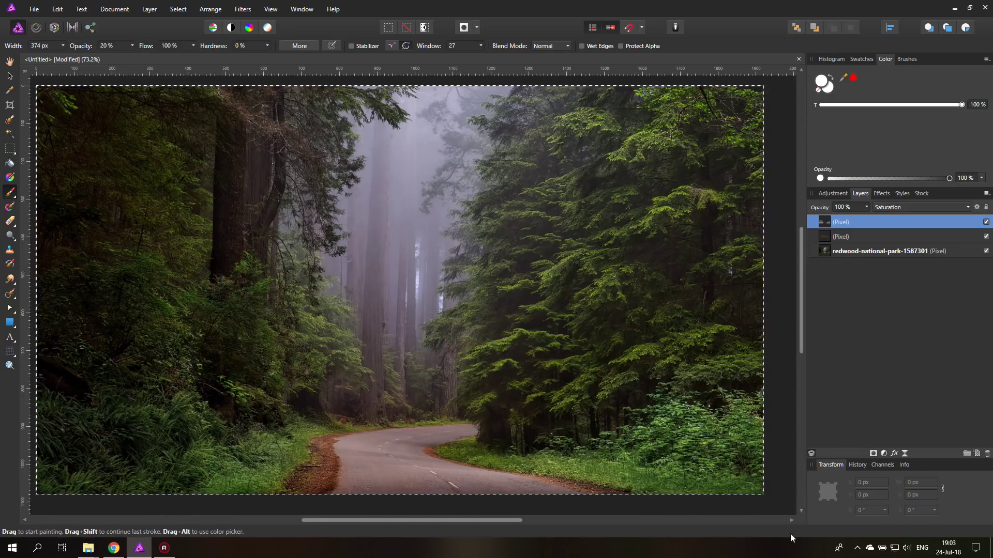
# Deselect the whole image and bring up the Color Chooser for the painting colour.
pyautogui.hotkey('ctrl', 'd')
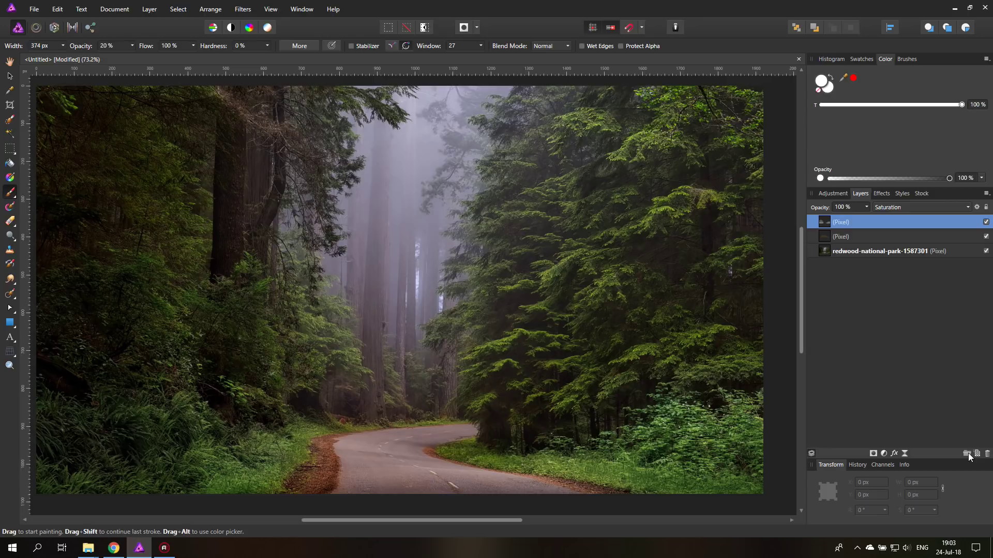
pyautogui.doubleClick(826, 84)
# Make dark grey (RGB 39/39/39) the painting colour and add a new Soft Light pixel layer.
pyautogui.moveTo(405, 304)
pyautogui.mouseDown()
pyautogui.moveTo(310, 339)
pyautogui.moveTo(311, 330)
pyautogui.mouseUp()
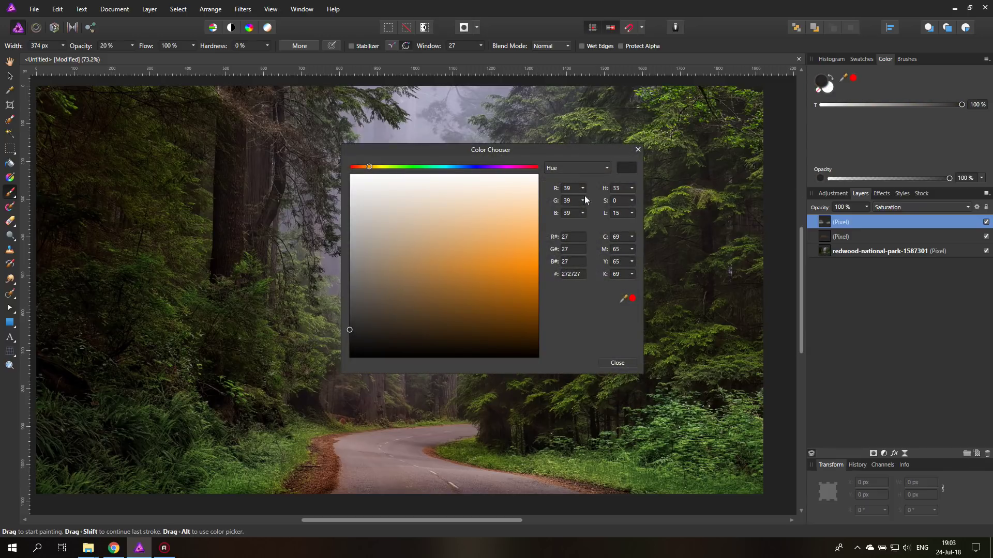
pyautogui.click(638, 149)
pyautogui.click(977, 453)
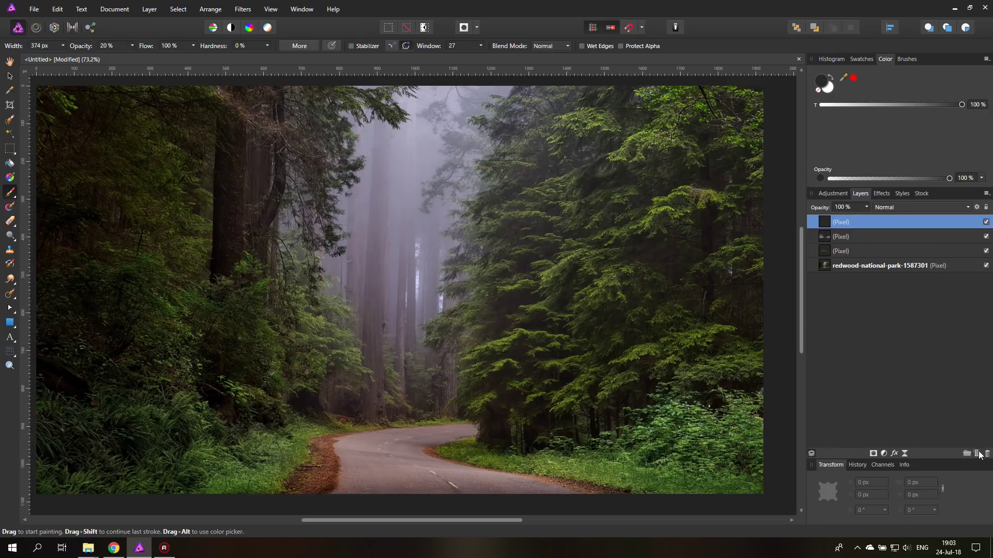
pyautogui.click(890, 208)
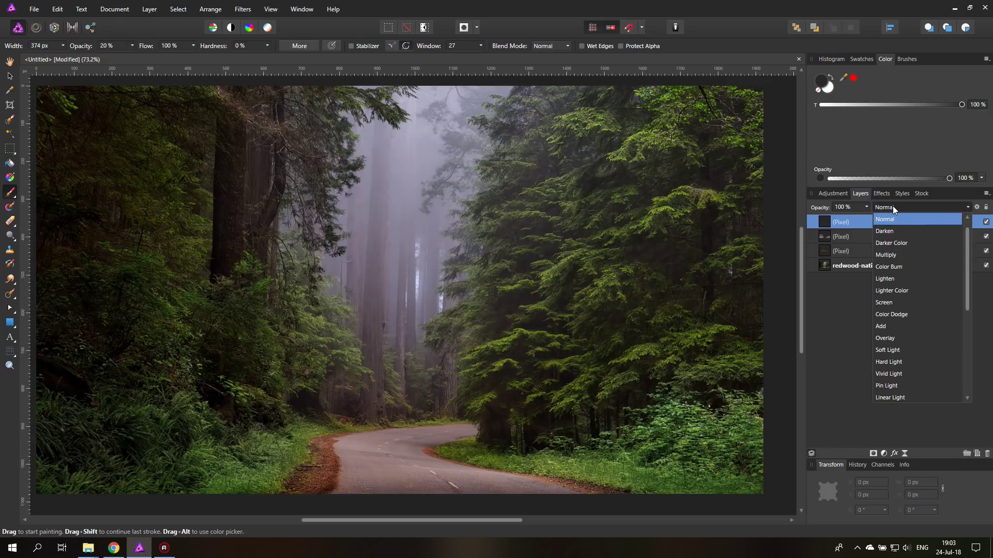
pyautogui.click(901, 352)
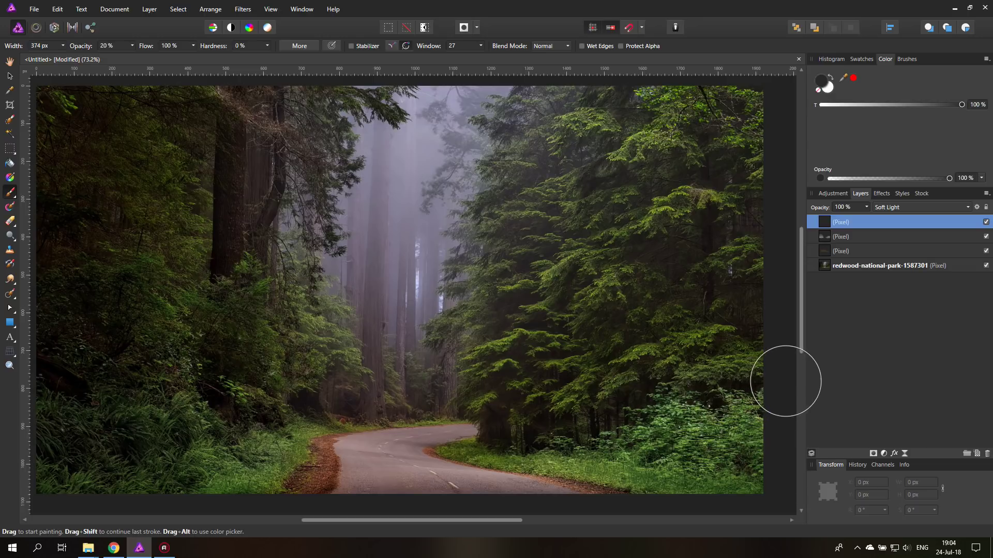
# Browse the blend mode list and keep the layer's Soft Light mode.
pyautogui.click(900, 208)
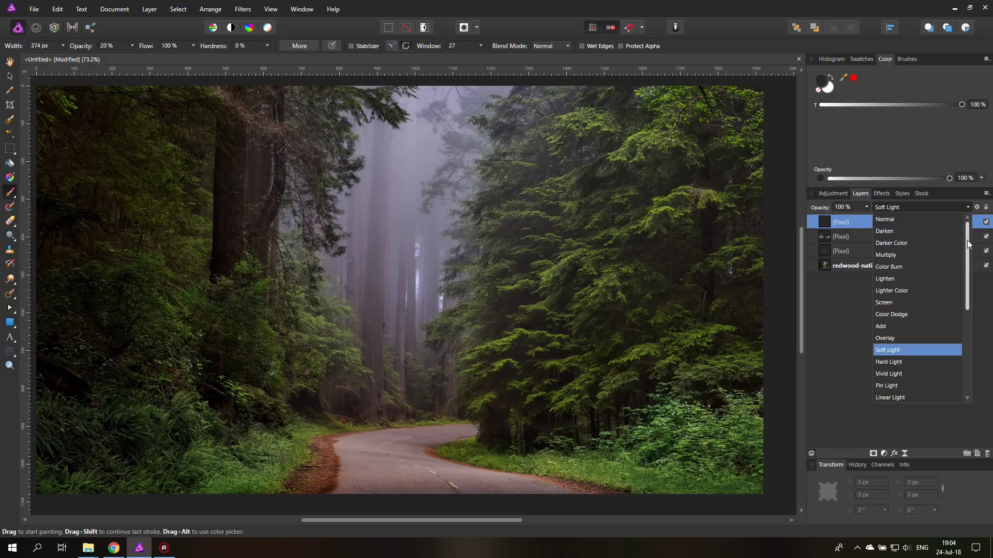
pyautogui.moveTo(970, 244); pyautogui.dragTo(974, 342)
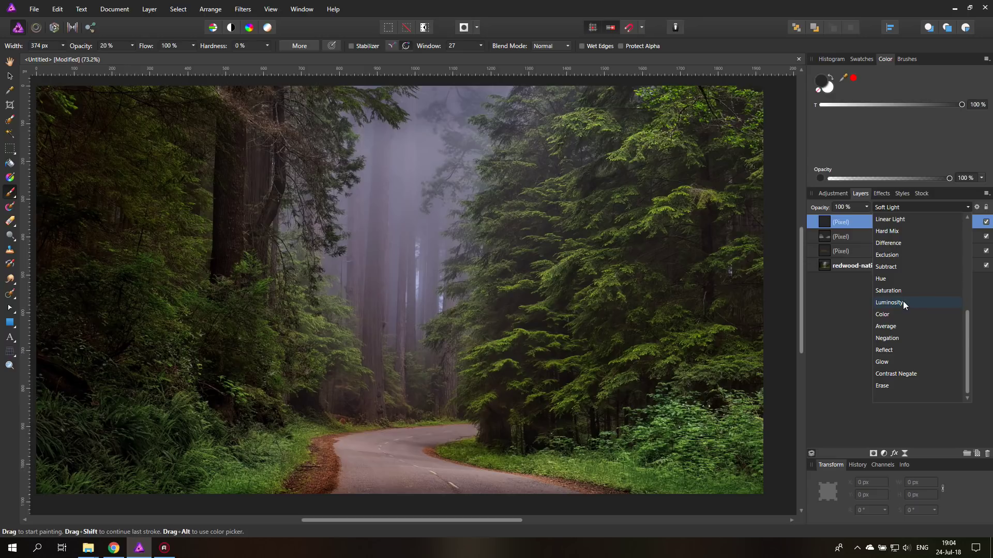
pyautogui.moveTo(967, 329); pyautogui.dragTo(968, 233)
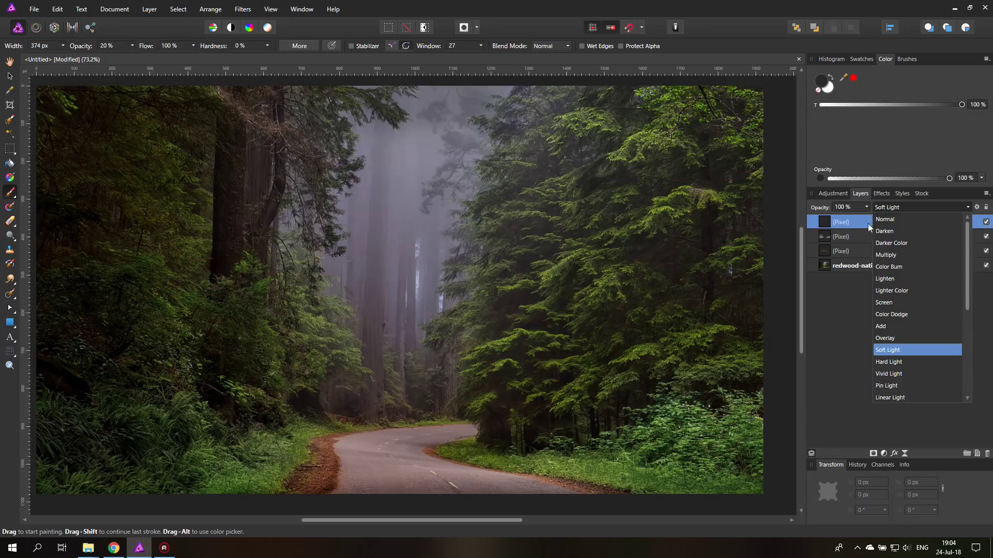
pyautogui.click(879, 208)
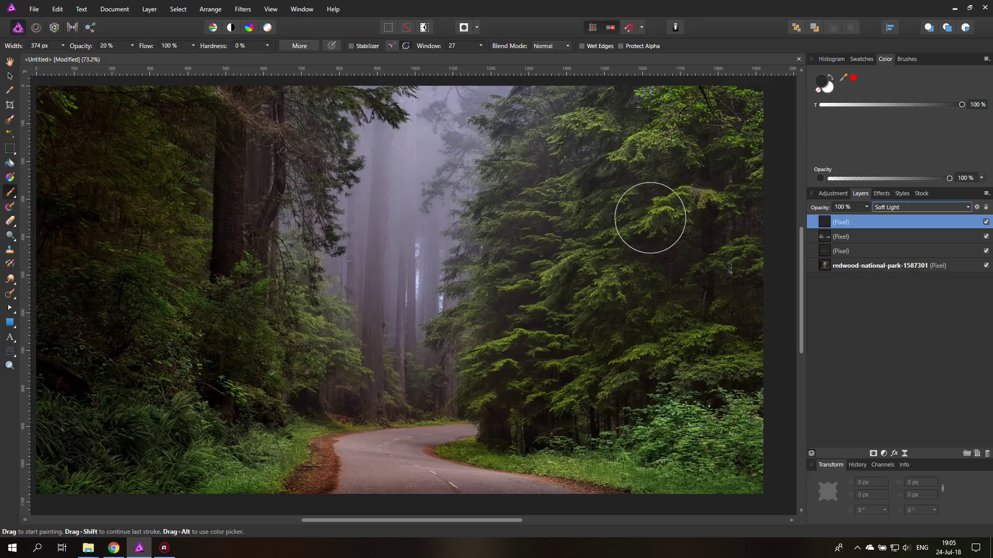
# Add a new empty pixel layer on top and set its blend mode to Darken.
pyautogui.click(976, 454)
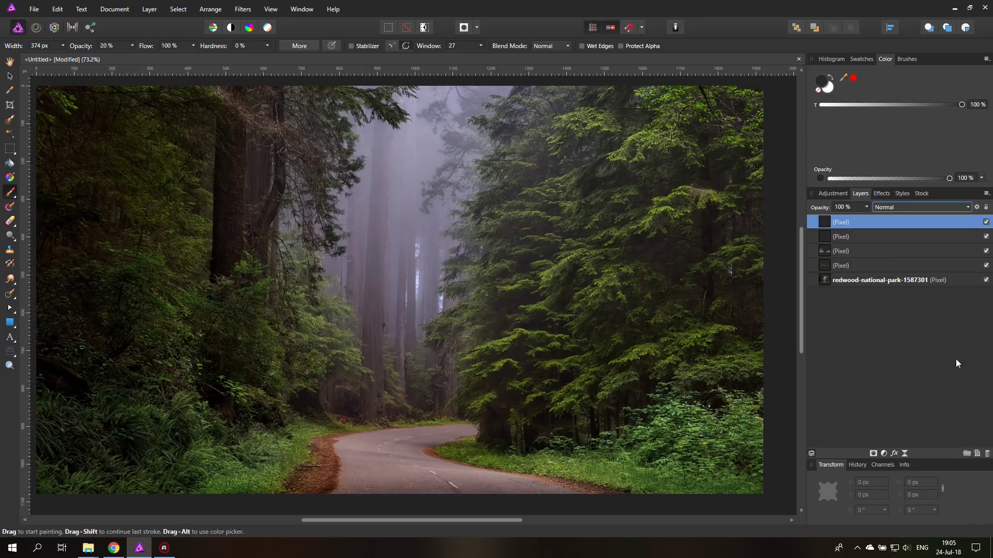
pyautogui.click(902, 206)
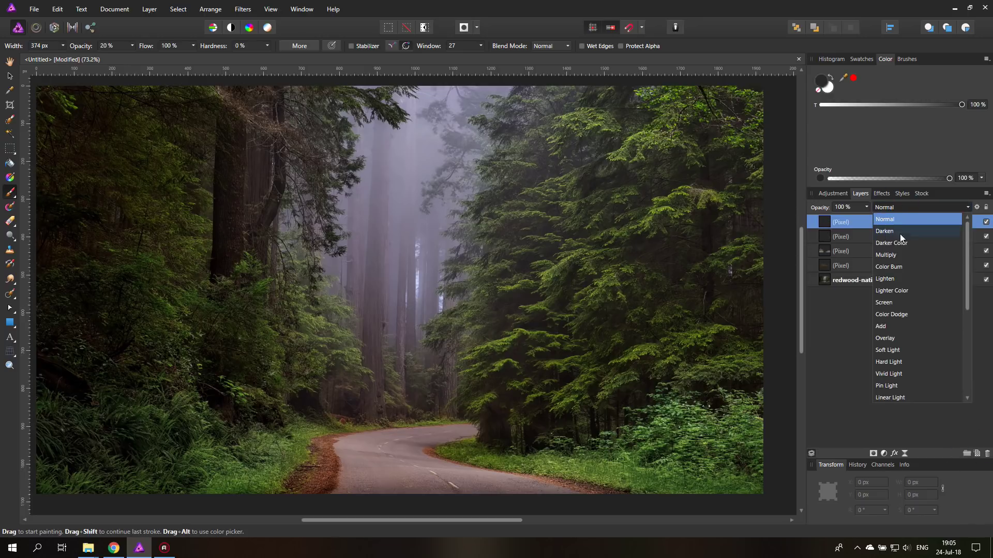
pyautogui.click(890, 231)
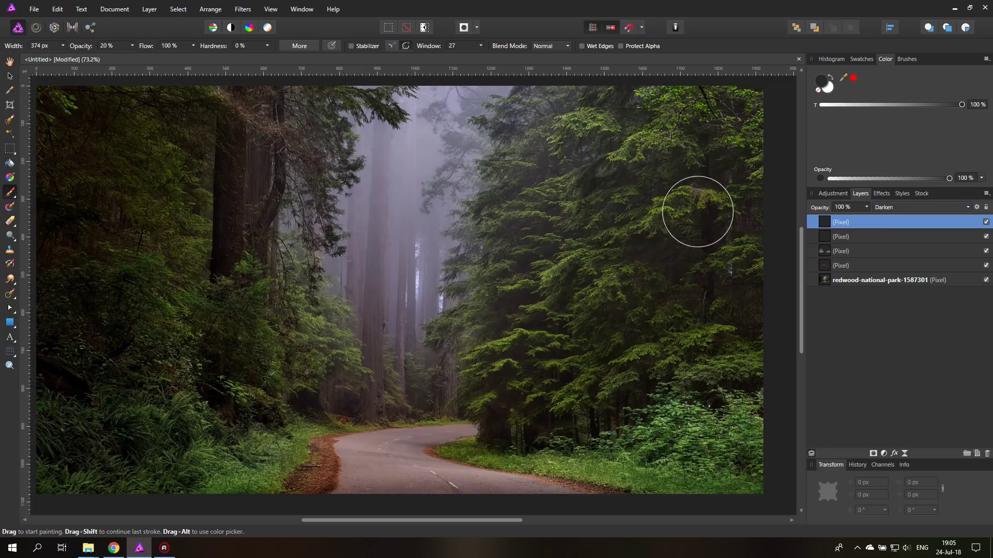
# Paint dark strokes over the right-side trees and the left-hand foliage, then open the layer's blend-mode list.
pyautogui.moveTo(624, 169); pyautogui.dragTo(608, 333)
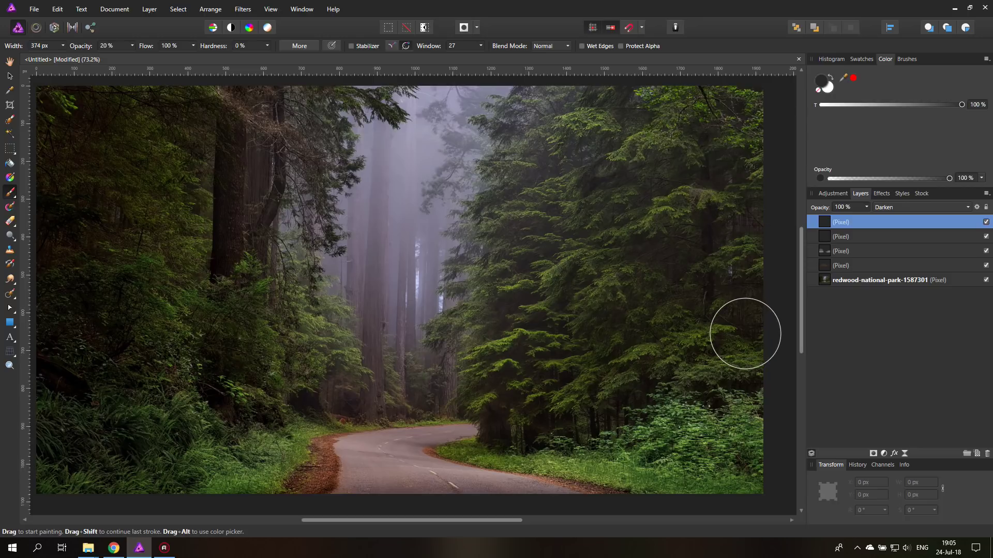
pyautogui.moveTo(127, 215)
pyautogui.mouseDown()
pyautogui.moveTo(135, 268)
pyautogui.moveTo(137, 234)
pyautogui.moveTo(94, 187)
pyautogui.moveTo(138, 153)
pyautogui.moveTo(110, 148)
pyautogui.moveTo(107, 243)
pyautogui.mouseUp()
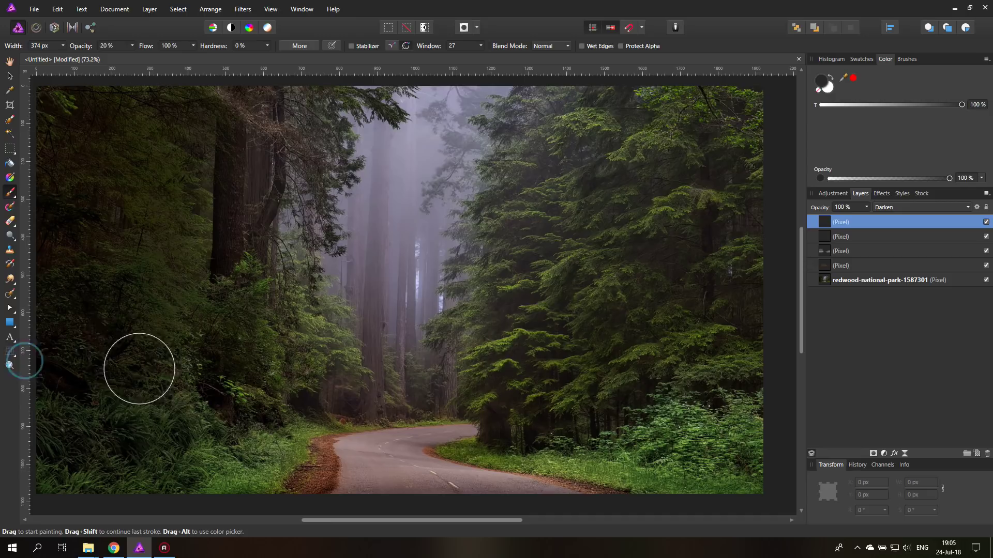
pyautogui.click(893, 209)
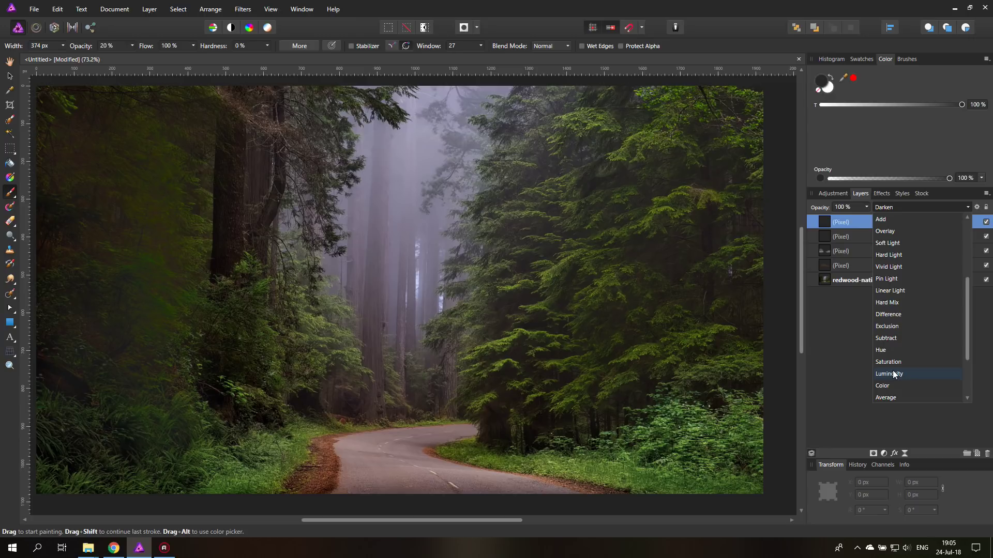
pyautogui.scroll(3, 899, 326)
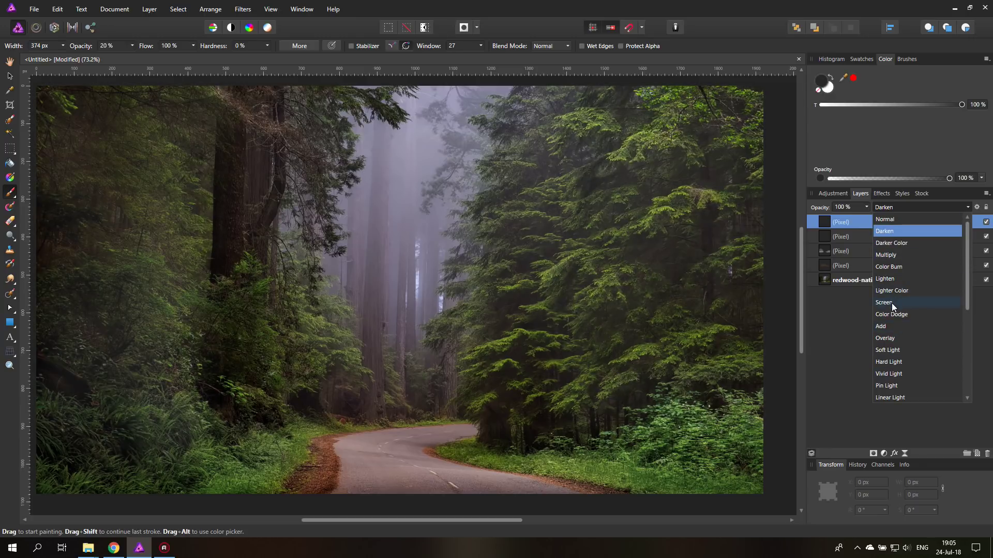
# Pick Soft Light from the blend-mode list for the top painted layer.
pyautogui.click(896, 353)
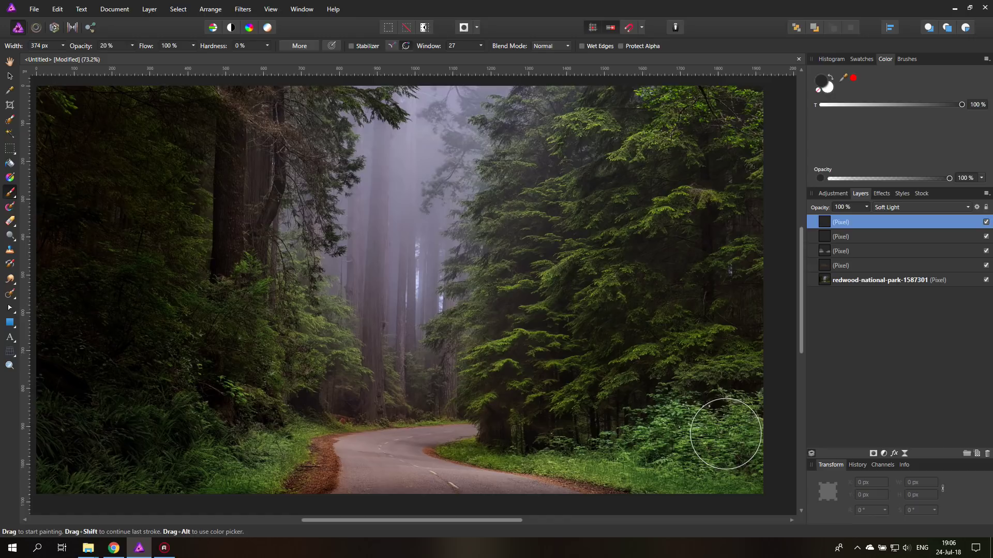
pyautogui.click(985, 222)
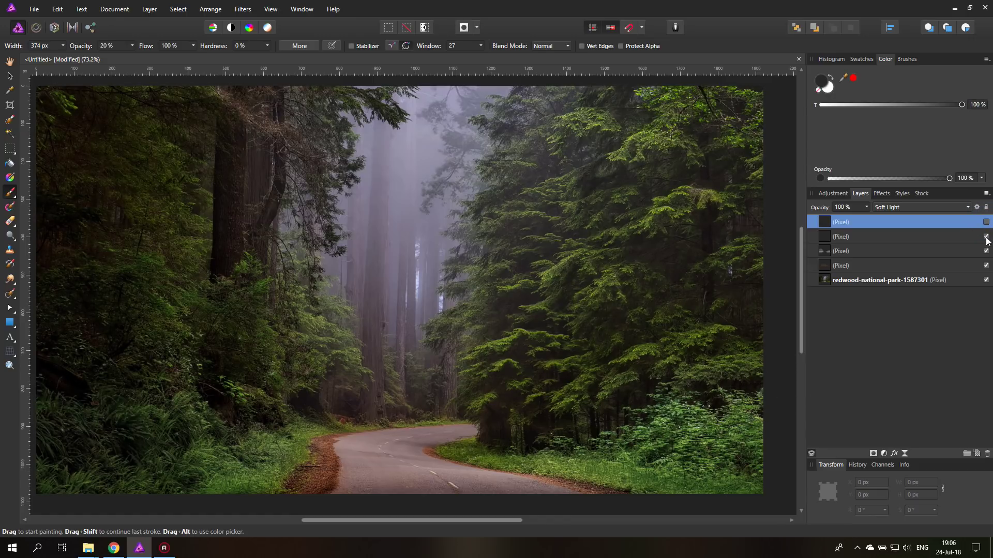
pyautogui.click(986, 237)
pyautogui.click(986, 250)
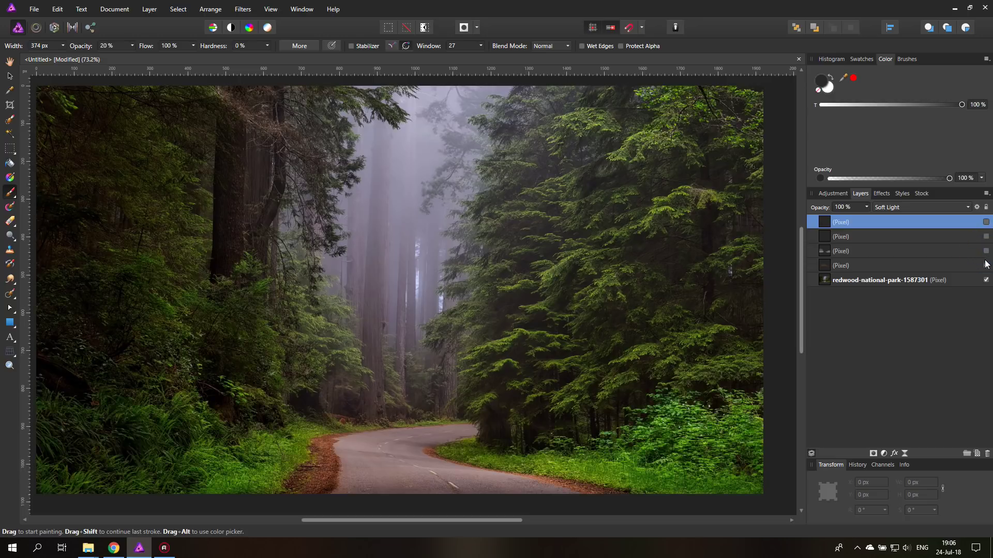
pyautogui.click(986, 265)
pyautogui.click(986, 265)
pyautogui.click(986, 250)
pyautogui.click(986, 236)
pyautogui.click(986, 222)
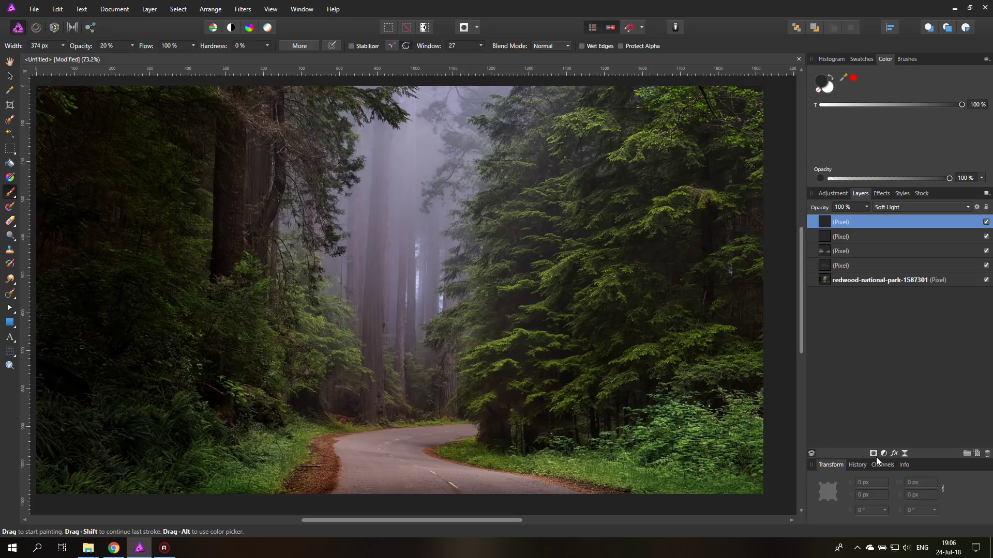
# Select and delete the four painted darkening layers, leaving the redwood photo's blend mode unchanged.
pyautogui.keyDown('shift'); pyautogui.click(887, 266); pyautogui.keyUp('shift')
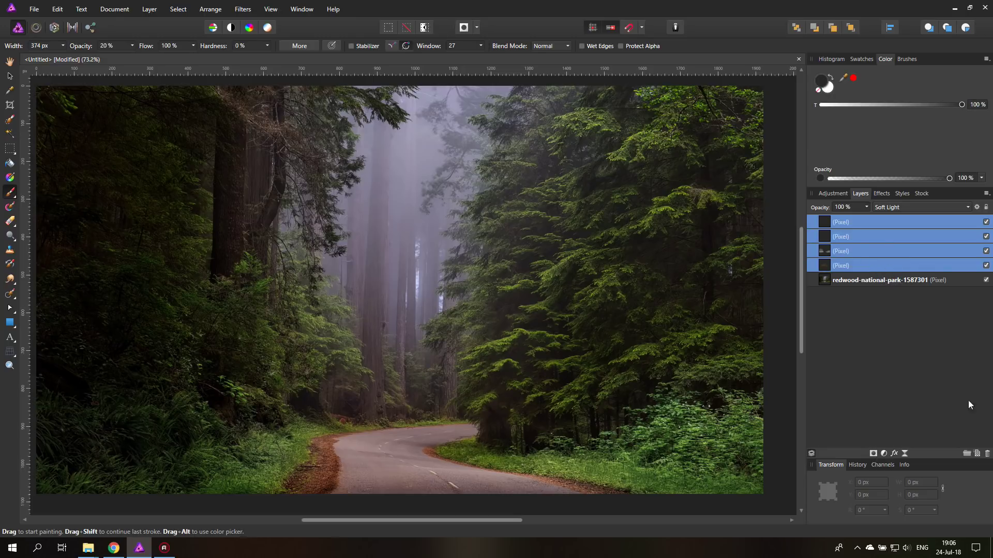
pyautogui.click(987, 455)
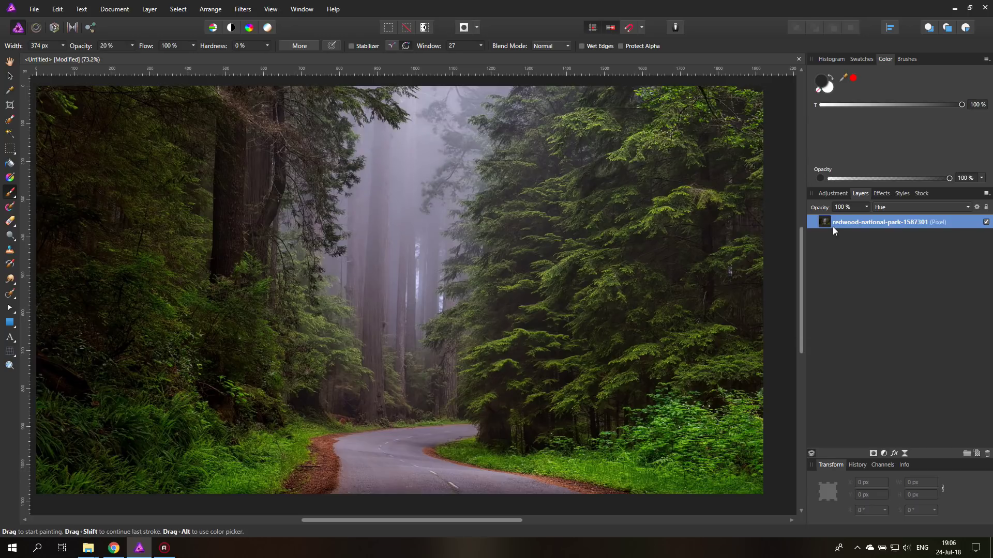
pyautogui.click(896, 207)
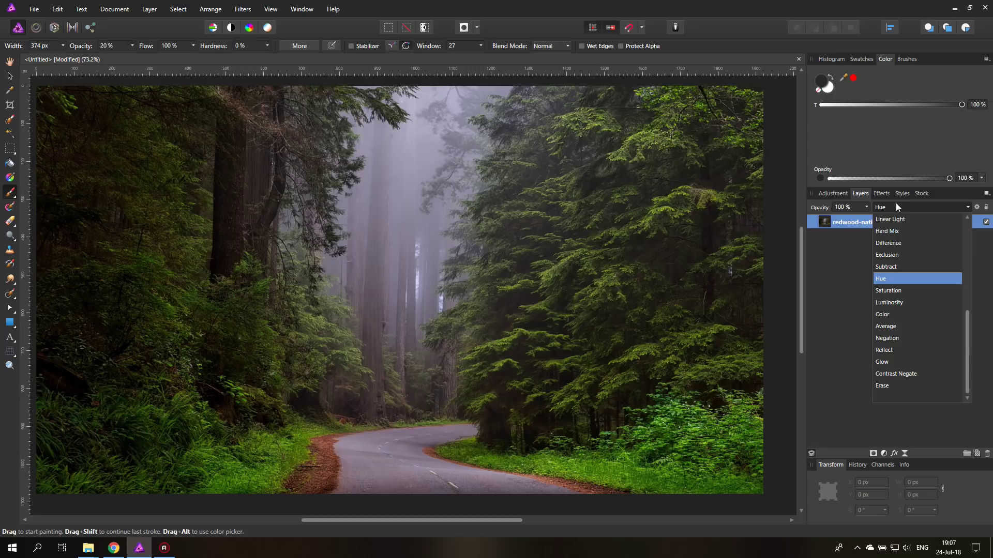
pyautogui.click(894, 205)
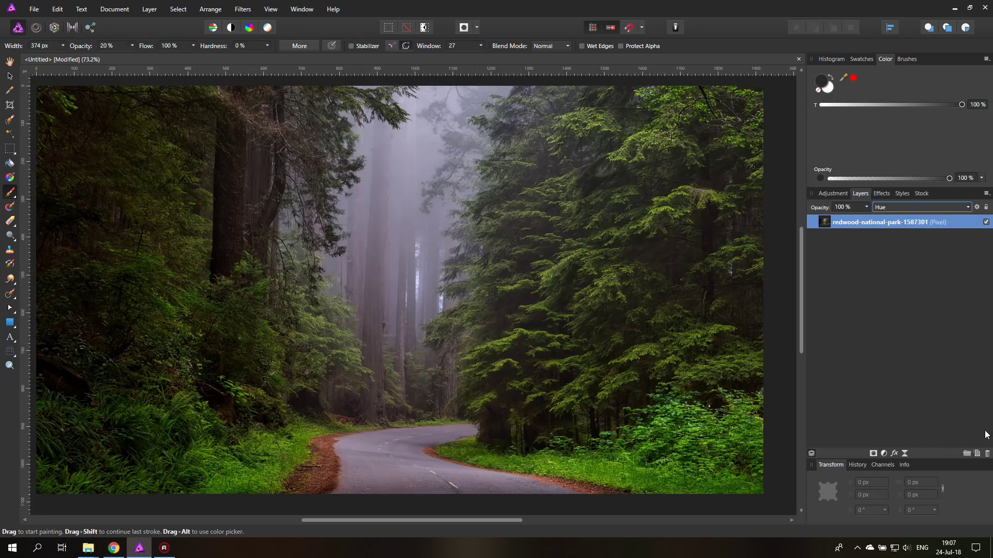
# Add a new pixel layer above the photo set to Overlay, with white as the paint colour.
pyautogui.click(976, 453)
pyautogui.click(894, 208)
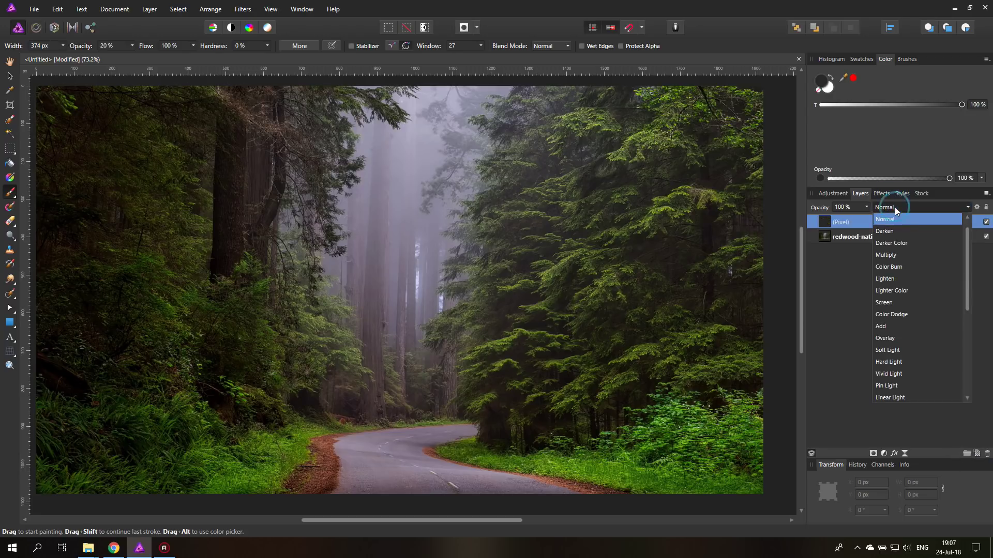
pyautogui.click(897, 339)
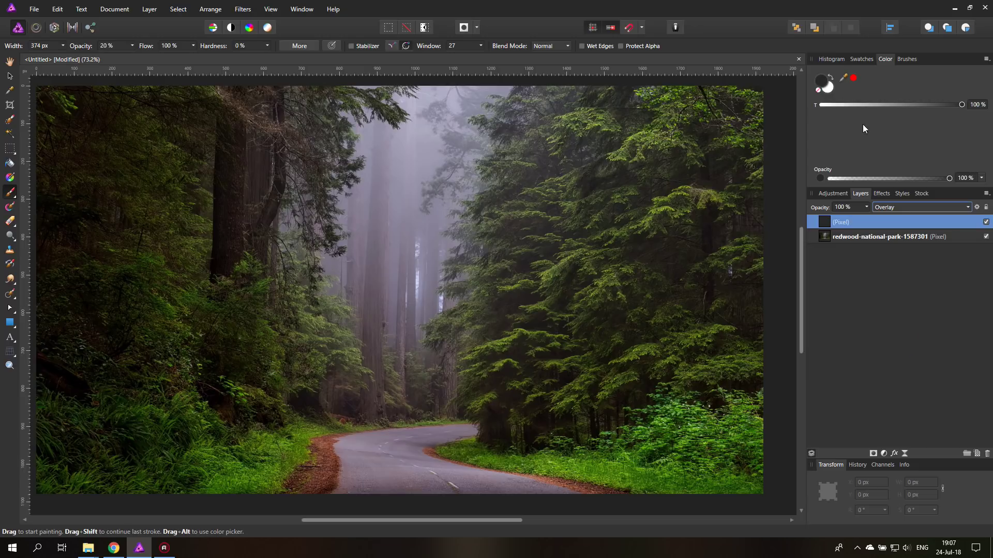
pyautogui.click(831, 79)
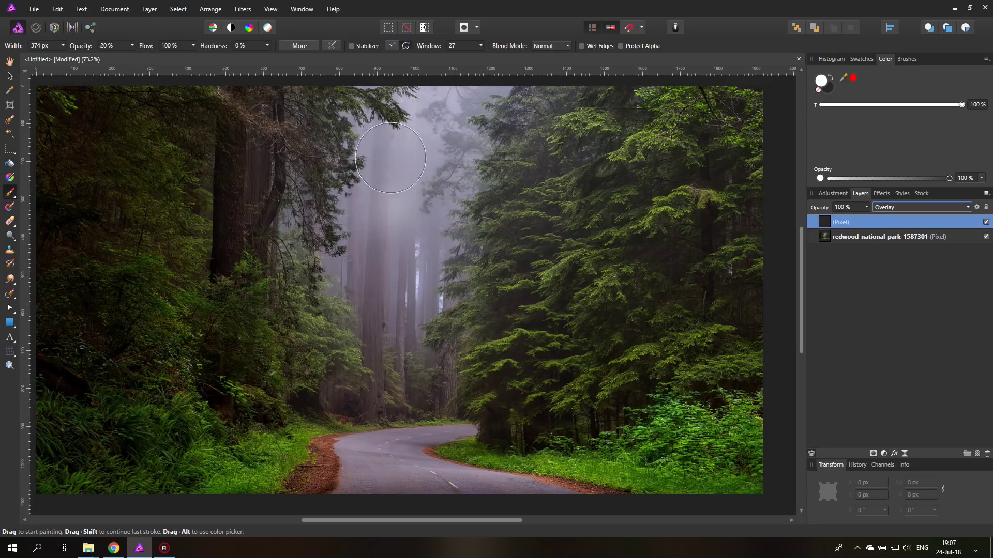
# Paint white over the central misty trees and right-hand foliage, toggling the Overlay layer to compare.
pyautogui.moveTo(388, 177)
pyautogui.mouseDown()
pyautogui.moveTo(386, 136)
pyautogui.moveTo(378, 153)
pyautogui.moveTo(428, 117)
pyautogui.moveTo(394, 153)
pyautogui.moveTo(455, 121)
pyautogui.moveTo(436, 154)
pyautogui.moveTo(442, 219)
pyautogui.moveTo(372, 174)
pyautogui.moveTo(410, 218)
pyautogui.moveTo(377, 202)
pyautogui.moveTo(363, 283)
pyautogui.moveTo(378, 314)
pyautogui.moveTo(408, 202)
pyautogui.moveTo(409, 327)
pyautogui.moveTo(428, 222)
pyautogui.moveTo(398, 374)
pyautogui.moveTo(434, 282)
pyautogui.moveTo(444, 374)
pyautogui.moveTo(448, 164)
pyautogui.moveTo(362, 286)
pyautogui.moveTo(325, 222)
pyautogui.moveTo(336, 265)
pyautogui.moveTo(394, 176)
pyautogui.moveTo(416, 230)
pyautogui.moveTo(448, 105)
pyautogui.moveTo(377, 149)
pyautogui.moveTo(456, 119)
pyautogui.moveTo(475, 100)
pyautogui.moveTo(426, 102)
pyautogui.moveTo(443, 106)
pyautogui.moveTo(483, 87)
pyautogui.moveTo(435, 85)
pyautogui.moveTo(476, 85)
pyautogui.moveTo(486, 118)
pyautogui.mouseUp()
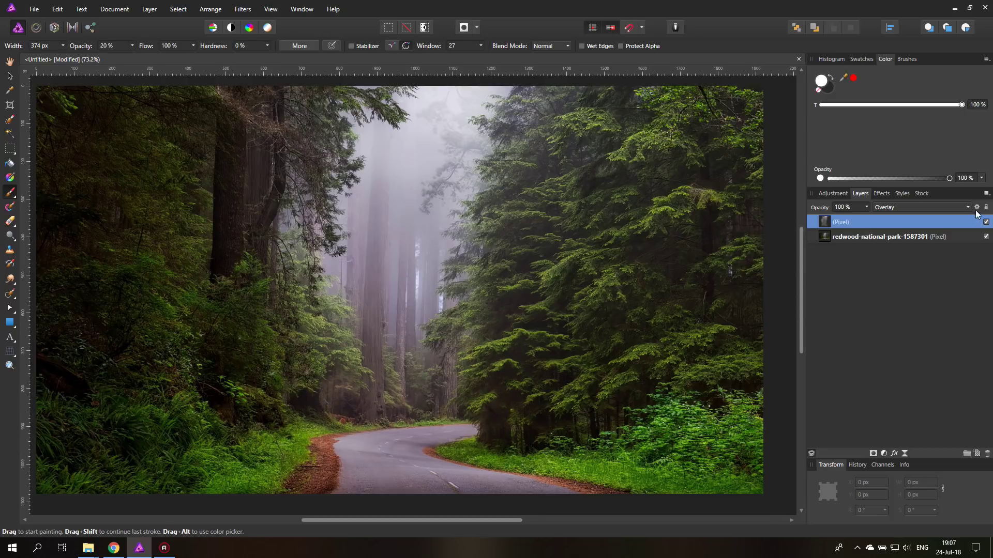
pyautogui.click(986, 222)
pyautogui.click(986, 223)
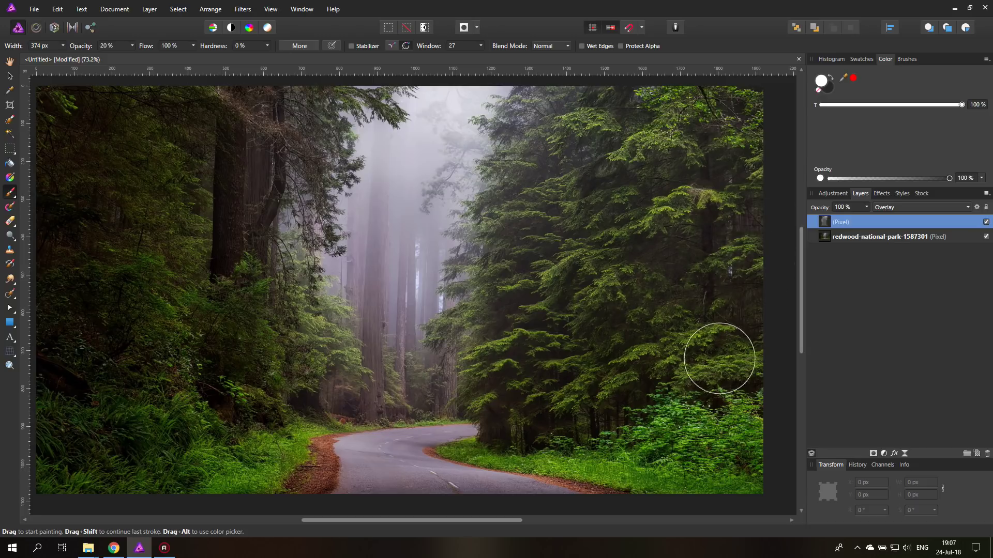
pyautogui.click(761, 207)
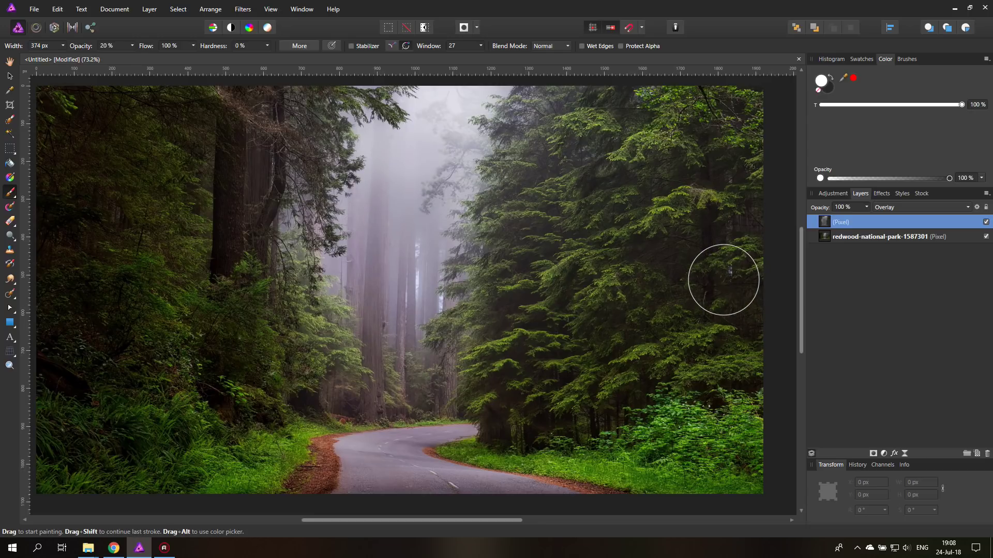
# Select the whole canvas, clear the white strokes from the Overlay layer, then deselect.
pyautogui.hotkey('ctrl', 'a')
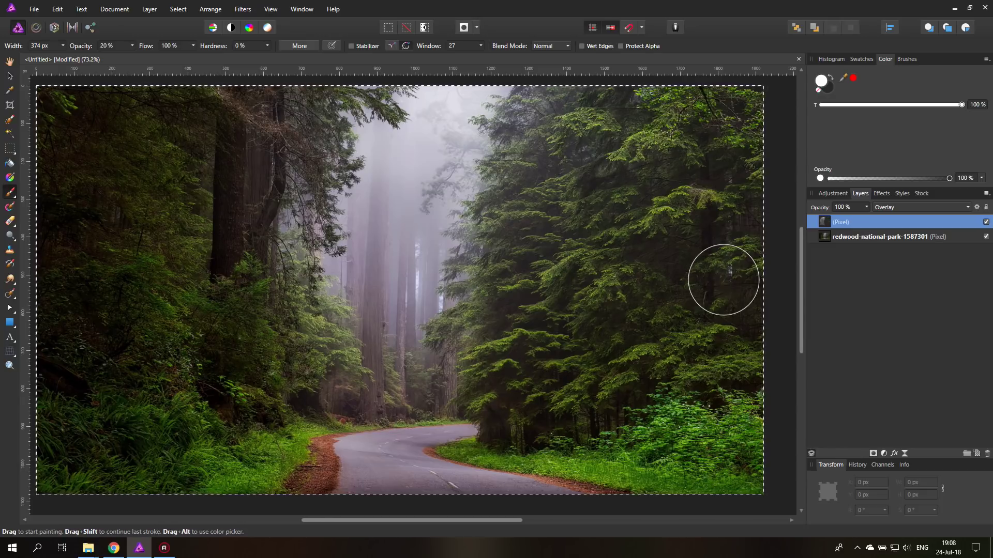
pyautogui.hotkey('ctrl', 'z')
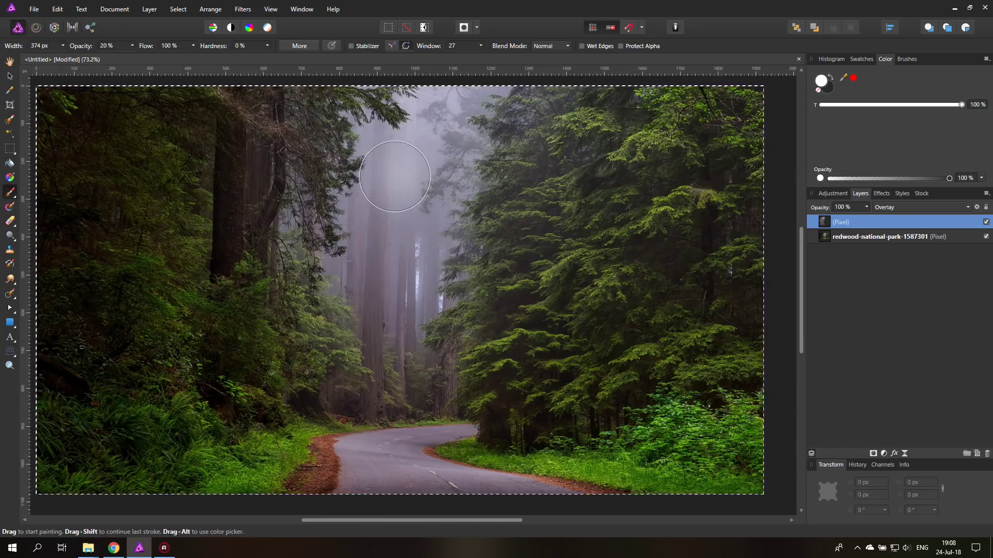
pyautogui.hotkey('ctrl', 'd')
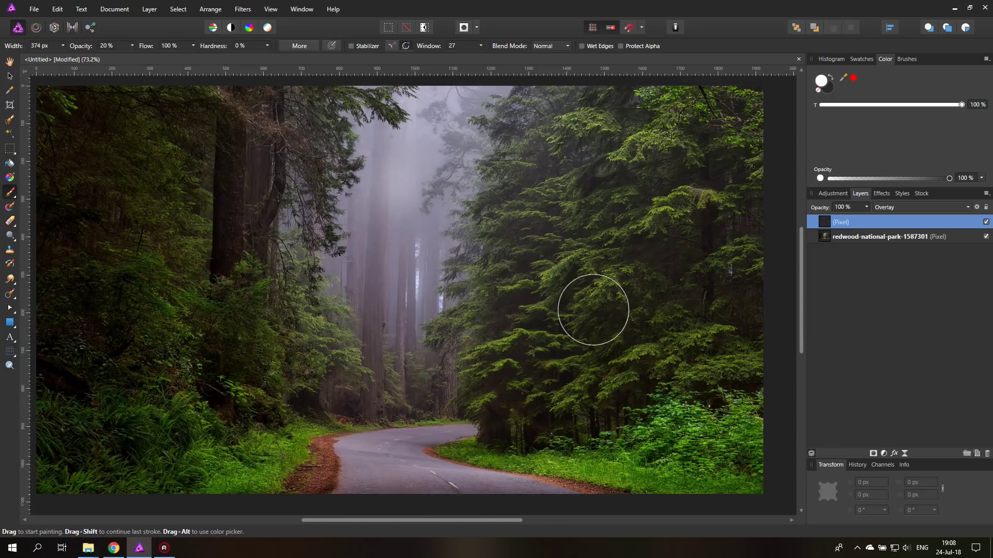